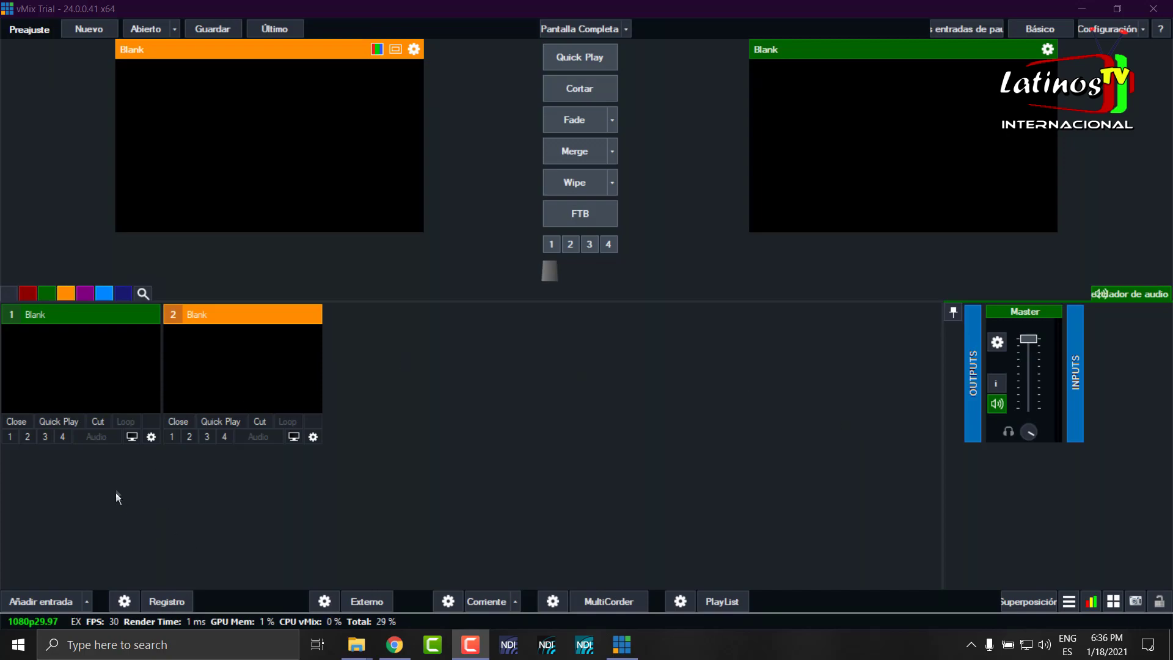
# - Add a Blank input to serve as the black starting source
pyautogui.click(83, 601)
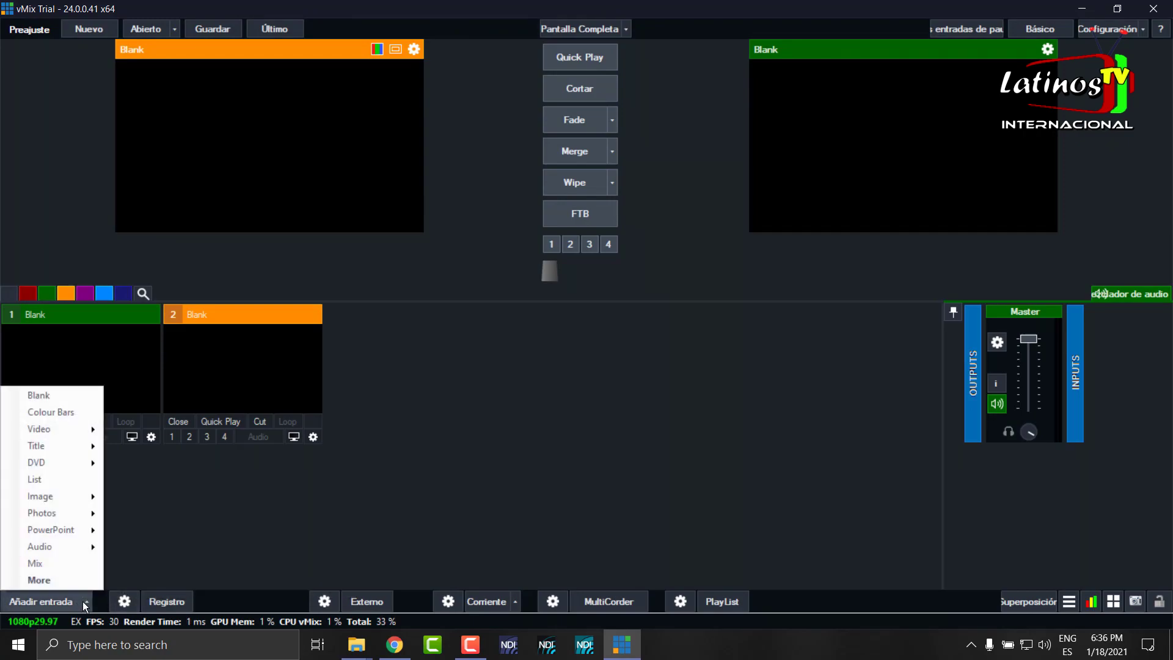
pyautogui.click(45, 398)
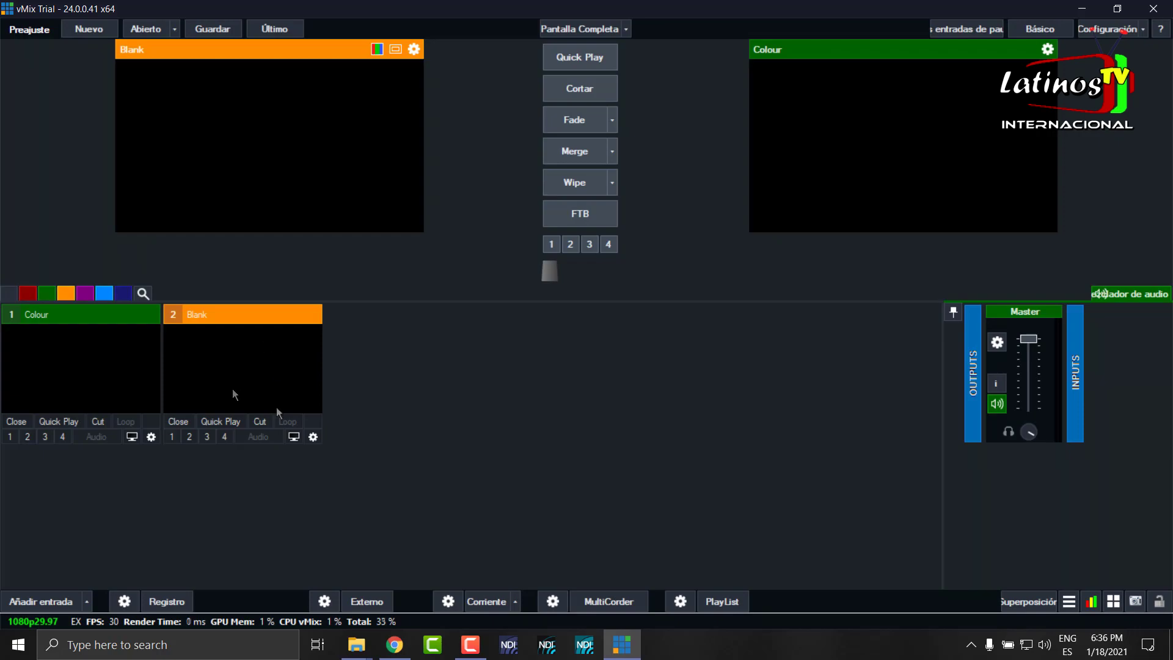
# - Shrink the vMix window and open the desktop folder edicion > videos background beside it, keeping the input area visible
pyautogui.click(1117, 9)
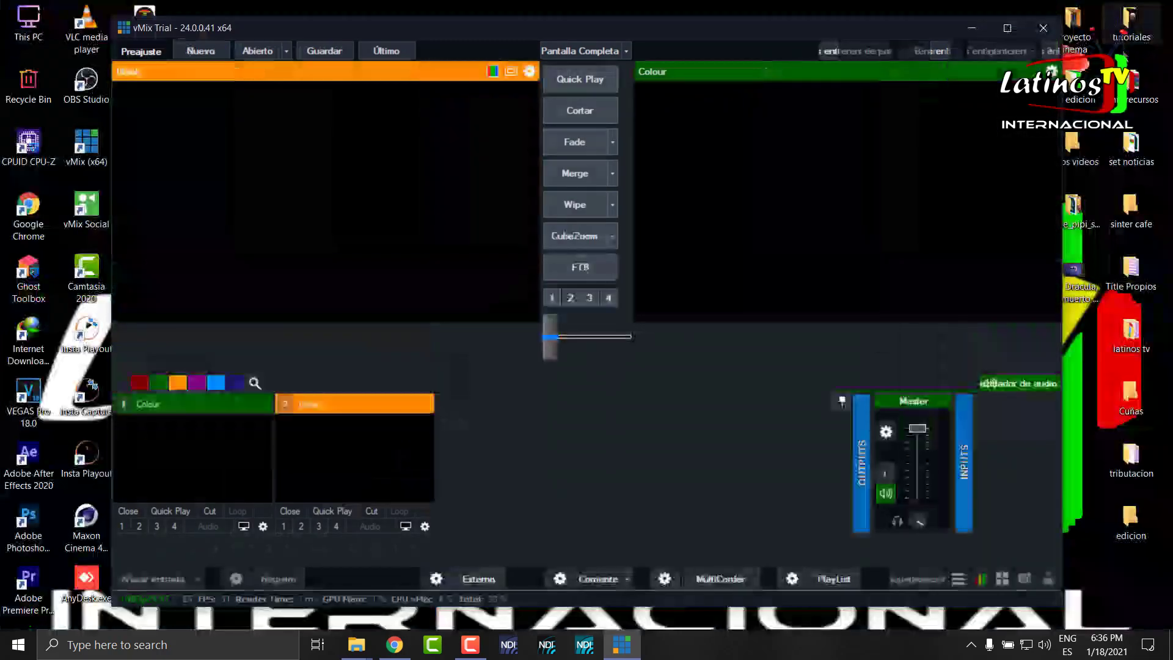
pyautogui.moveTo(753, 28); pyautogui.dragTo(665, 28)
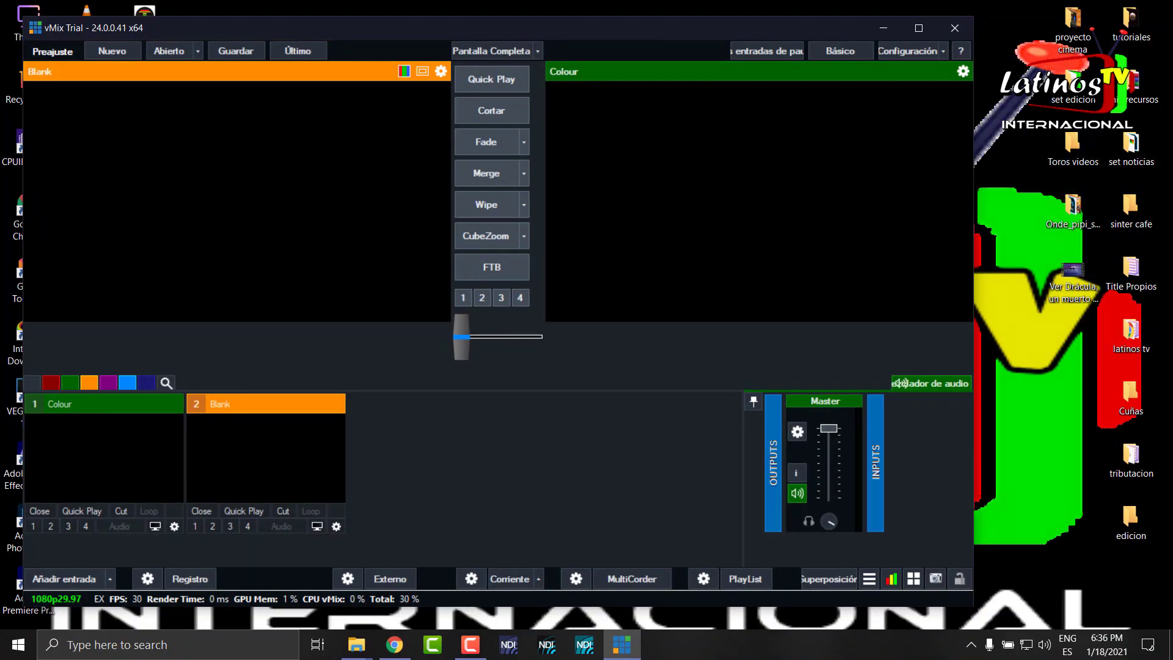
pyautogui.doubleClick(1133, 529)
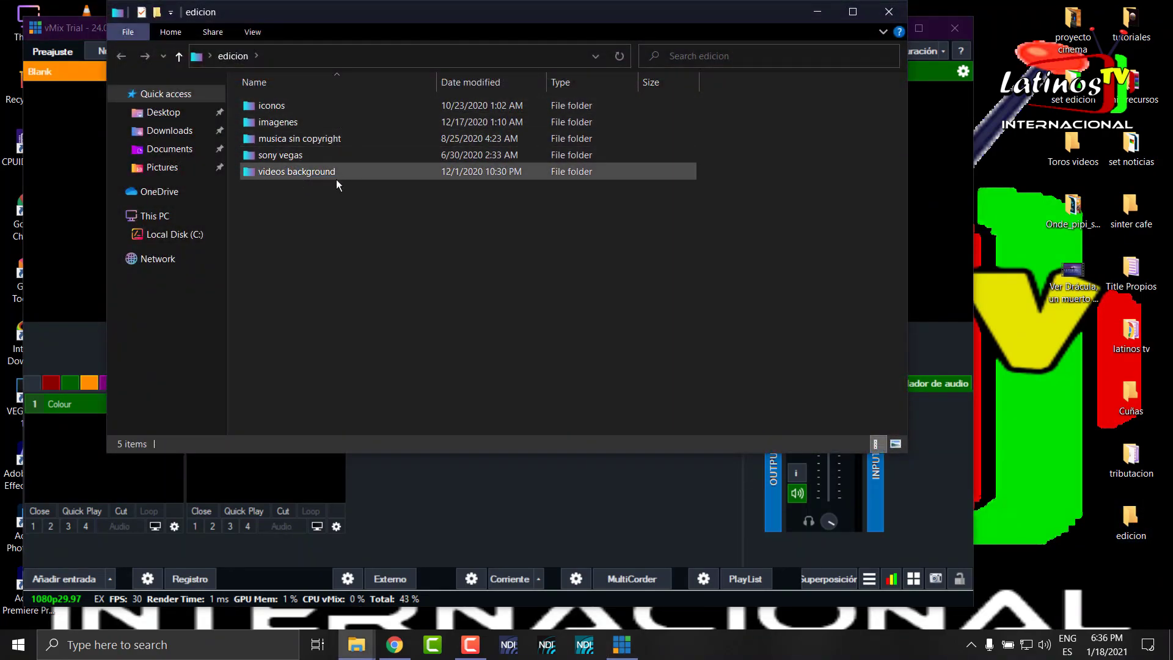
pyautogui.doubleClick(313, 180)
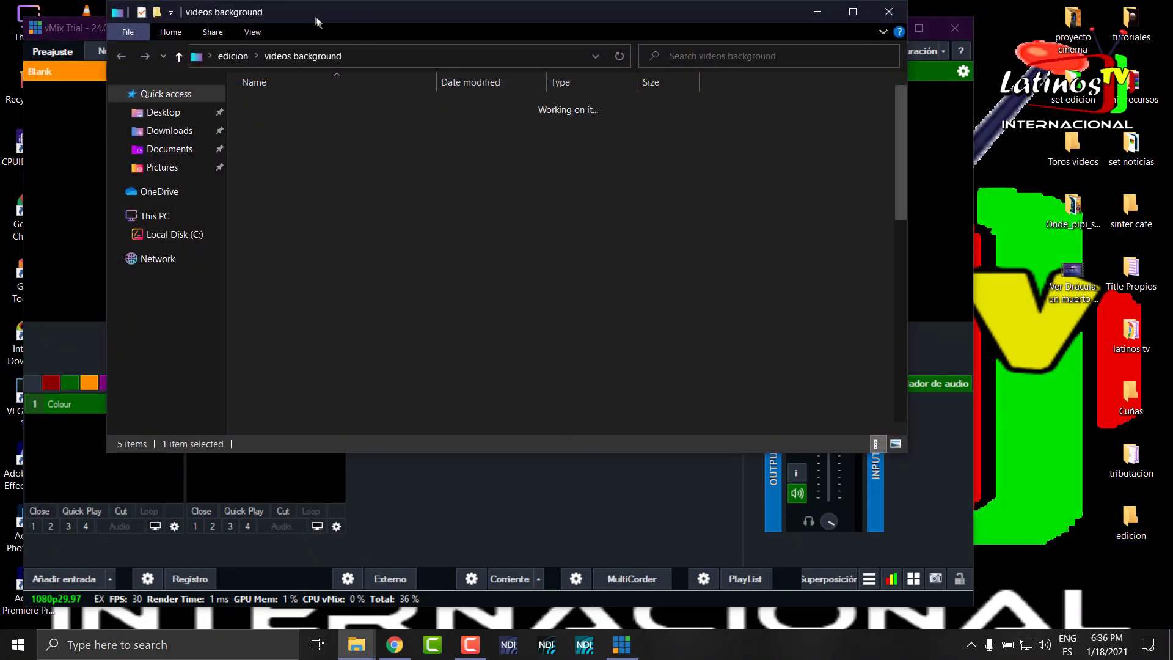
pyautogui.moveTo(317, 22); pyautogui.dragTo(580, 15)
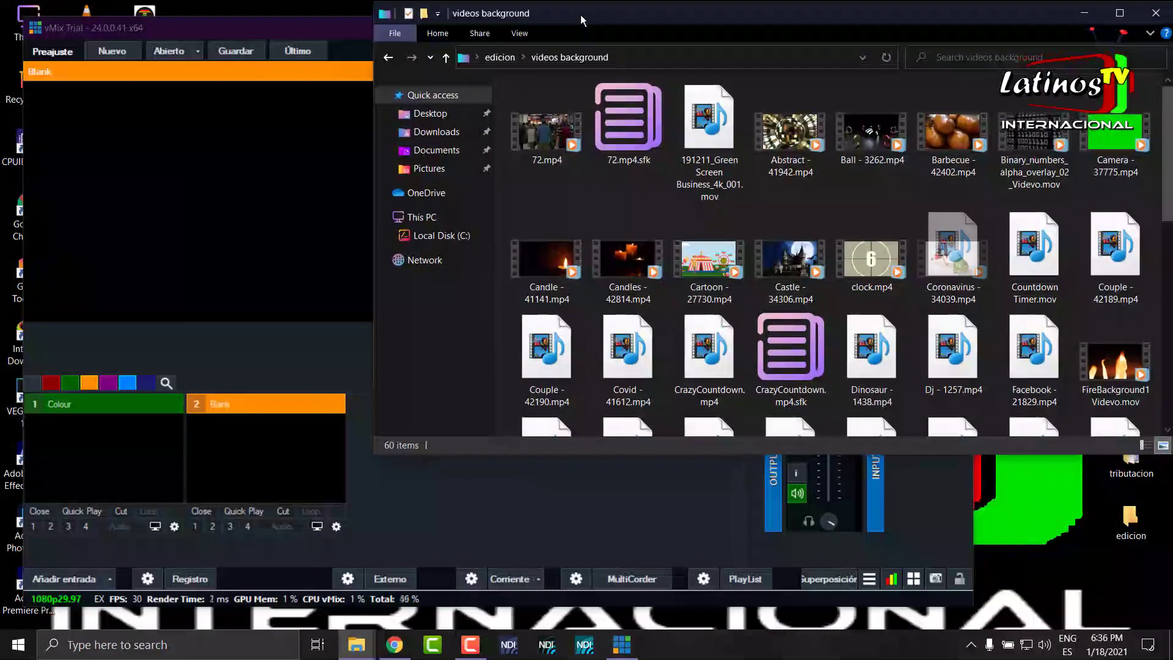
# - Load Cartoon - 27730.mp4, Countdown Timer.mov, Knight - 33990.mp4 and Knights - 4079.mp4 from the folder as inputs, then return vMix to full size
pyautogui.moveTo(708, 262); pyautogui.dragTo(269, 479)
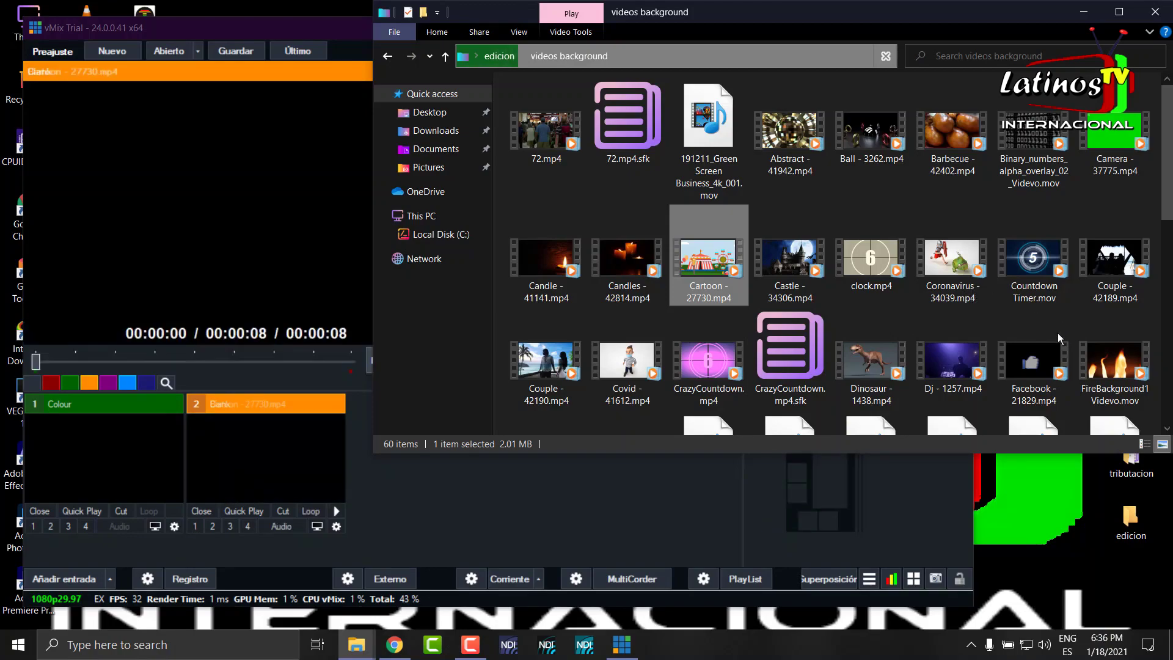
pyautogui.moveTo(1019, 287); pyautogui.dragTo(212, 461)
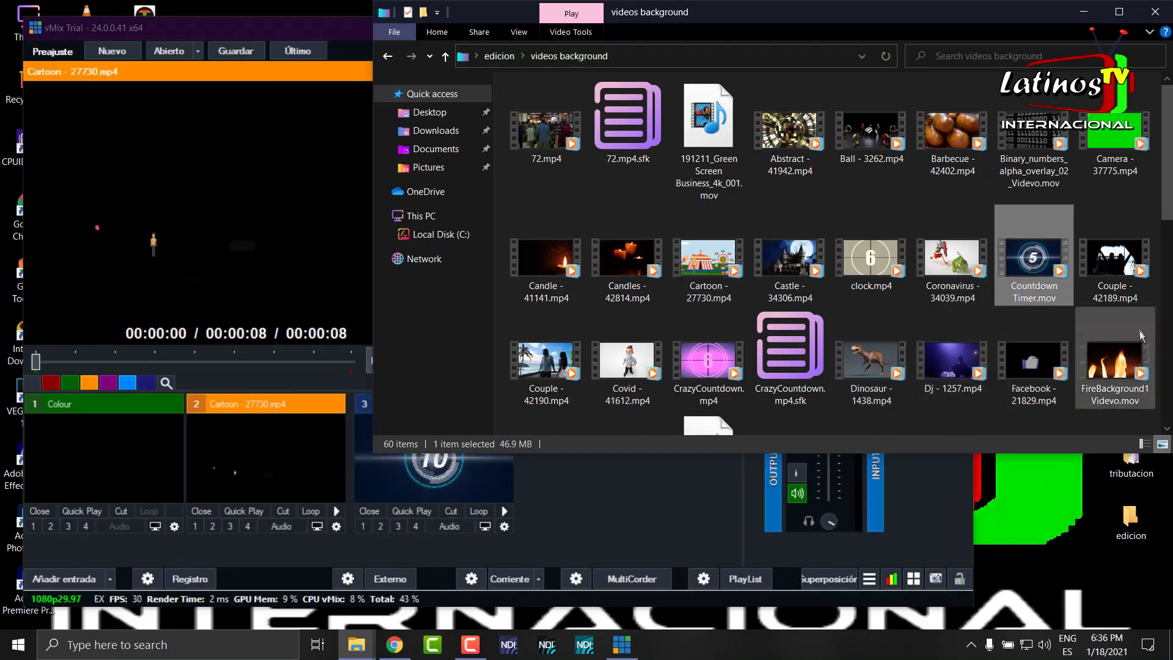
pyautogui.scroll(-5, 934, 300)
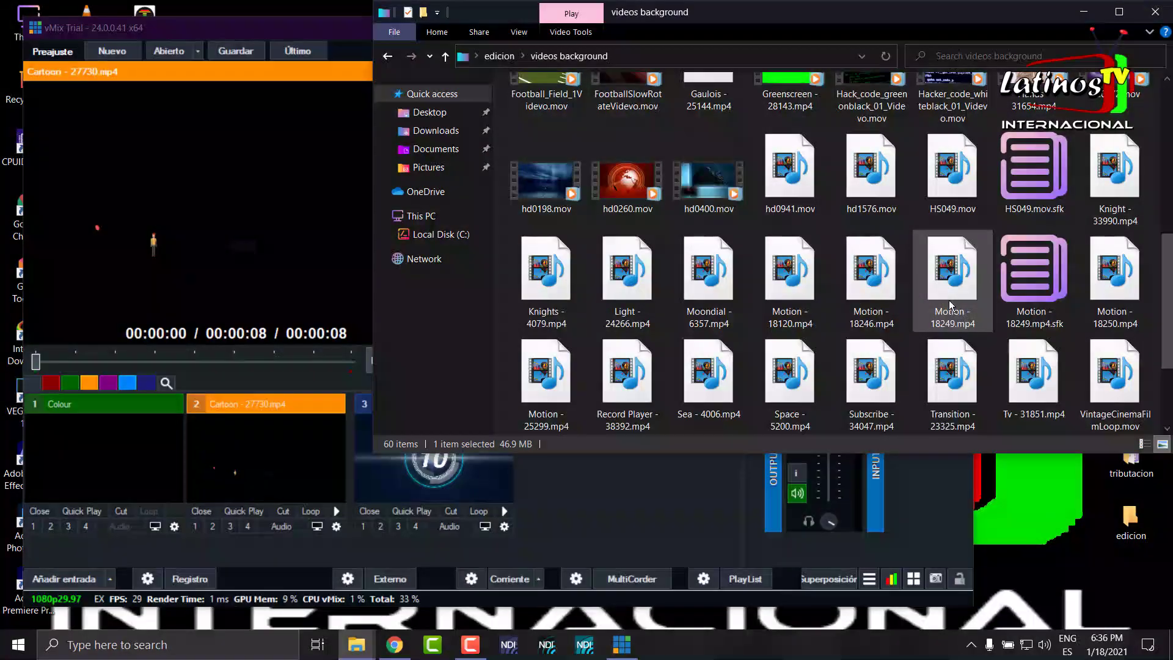
pyautogui.moveTo(1115, 184); pyautogui.dragTo(602, 487)
pyautogui.scroll(-2, 1102, 234)
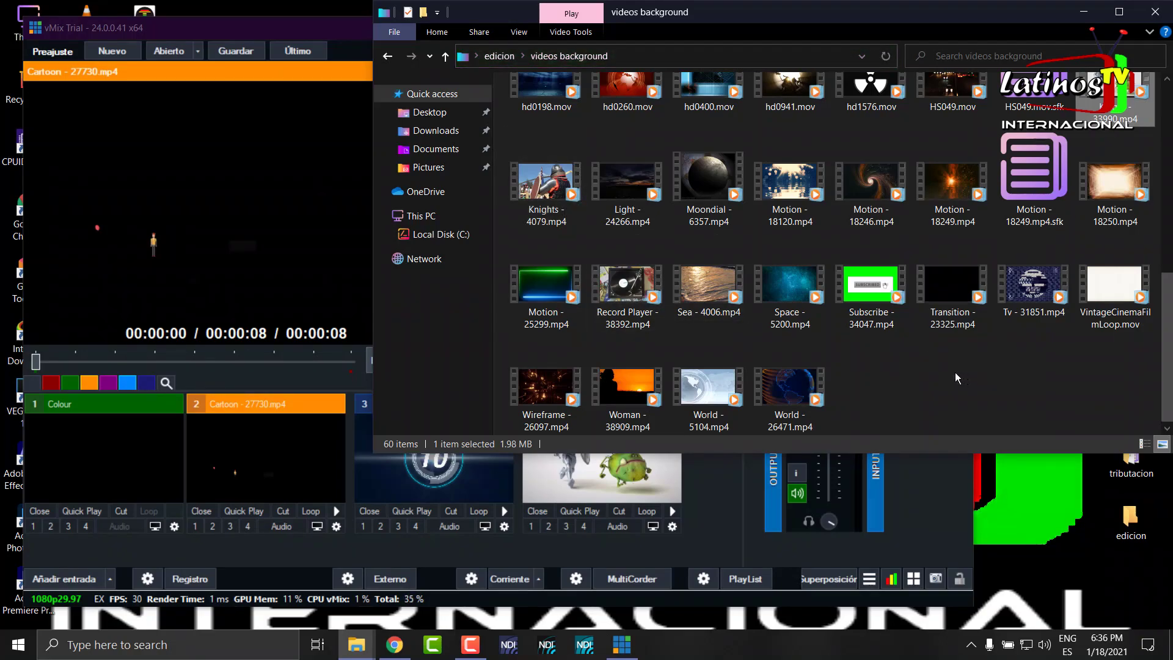
pyautogui.moveTo(531, 198); pyautogui.dragTo(701, 508)
pyautogui.click(1083, 12)
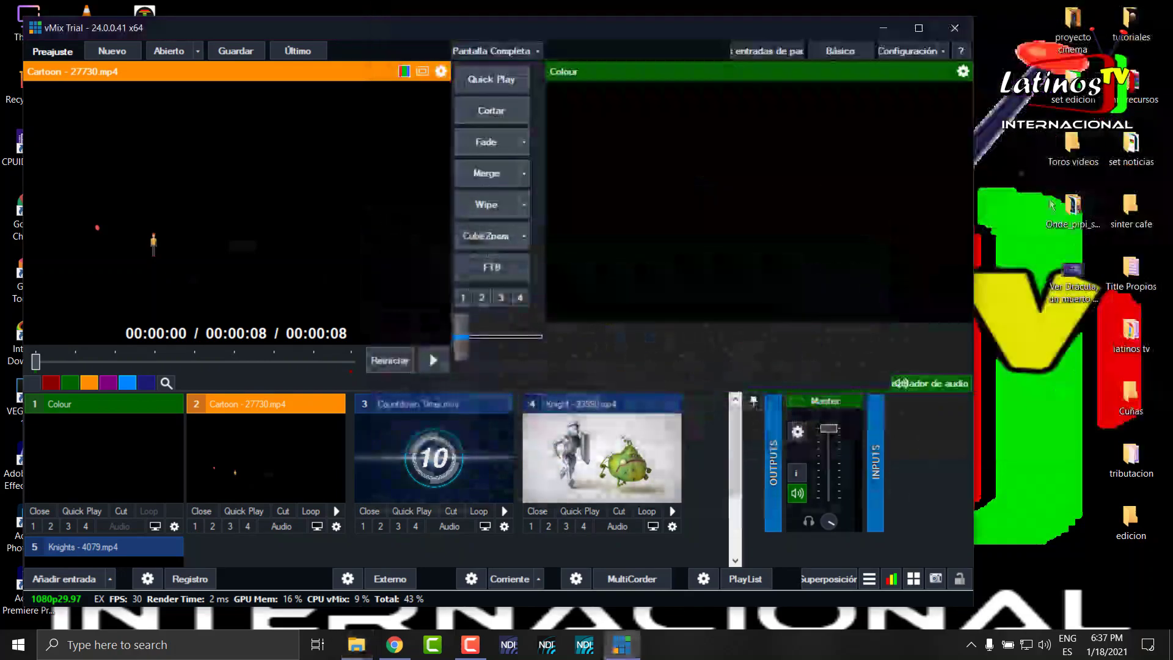
pyautogui.click(925, 26)
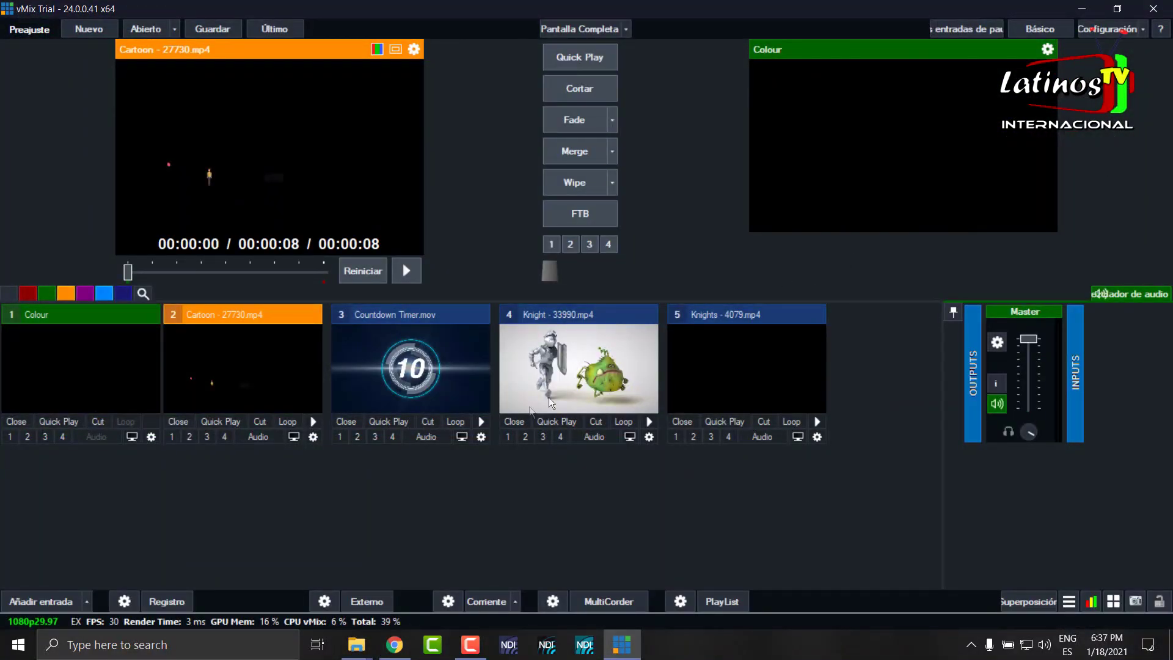
# - Move Countdown Timer.mov ahead of the Cartoon video to input position 2 and put it in preview
pyautogui.moveTo(388, 318); pyautogui.dragTo(180, 324)
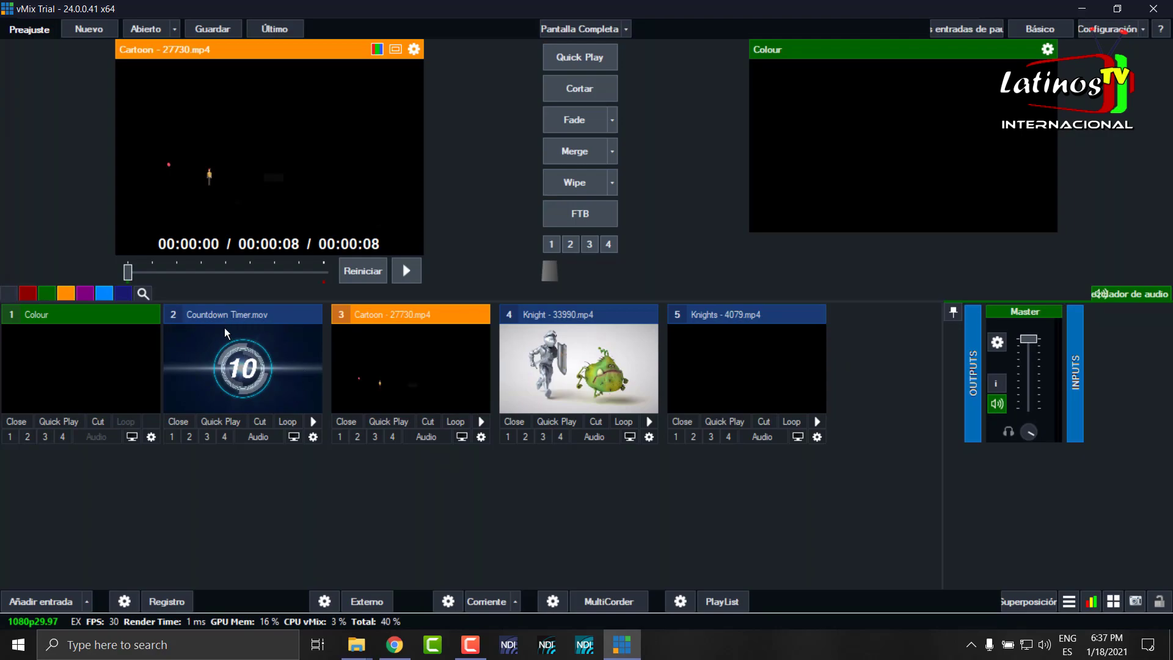
pyautogui.click(254, 369)
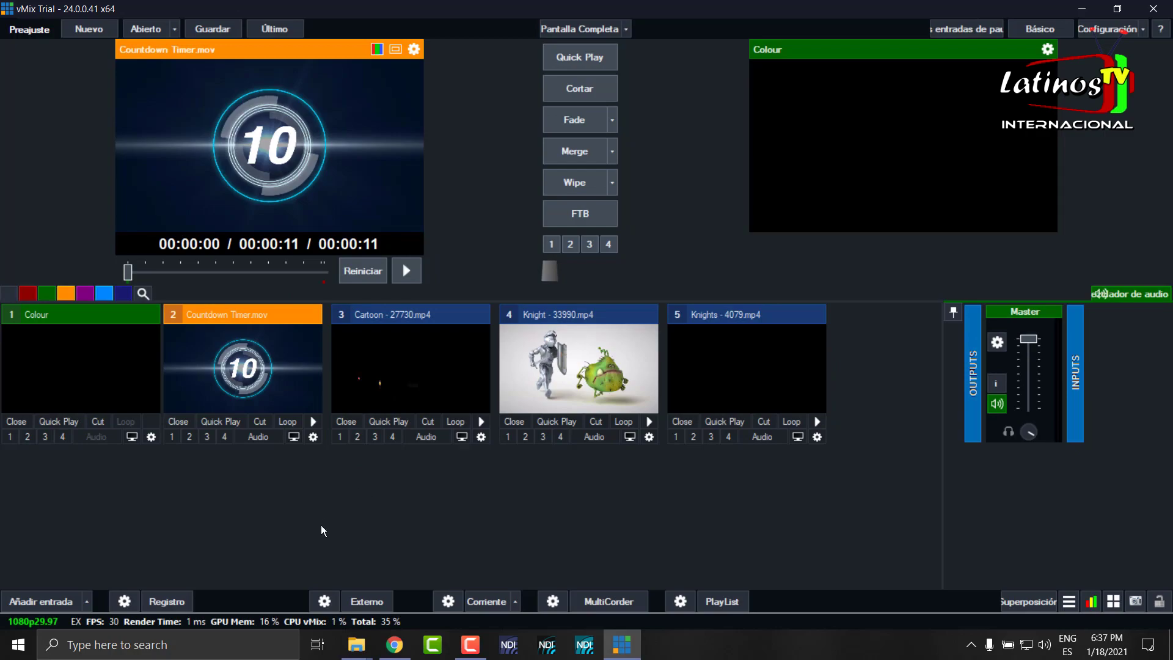
# - Open the trigger settings of Countdown Timer.mov and review the available trigger events, keeping OnCompletion
pyautogui.click(313, 437)
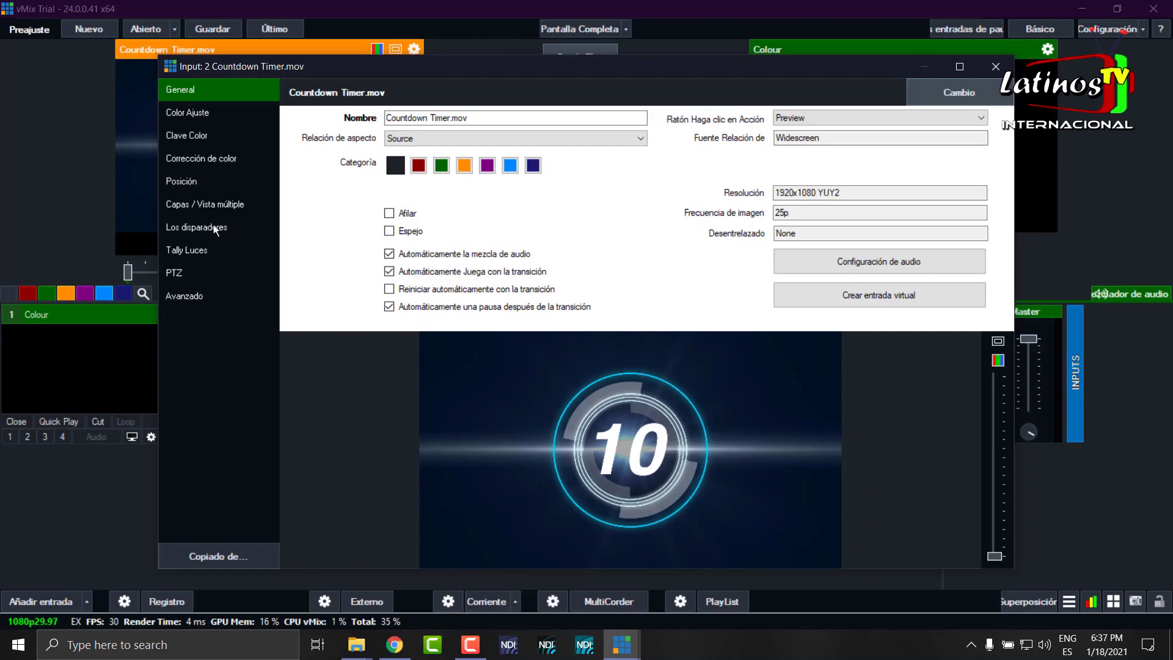
pyautogui.click(214, 227)
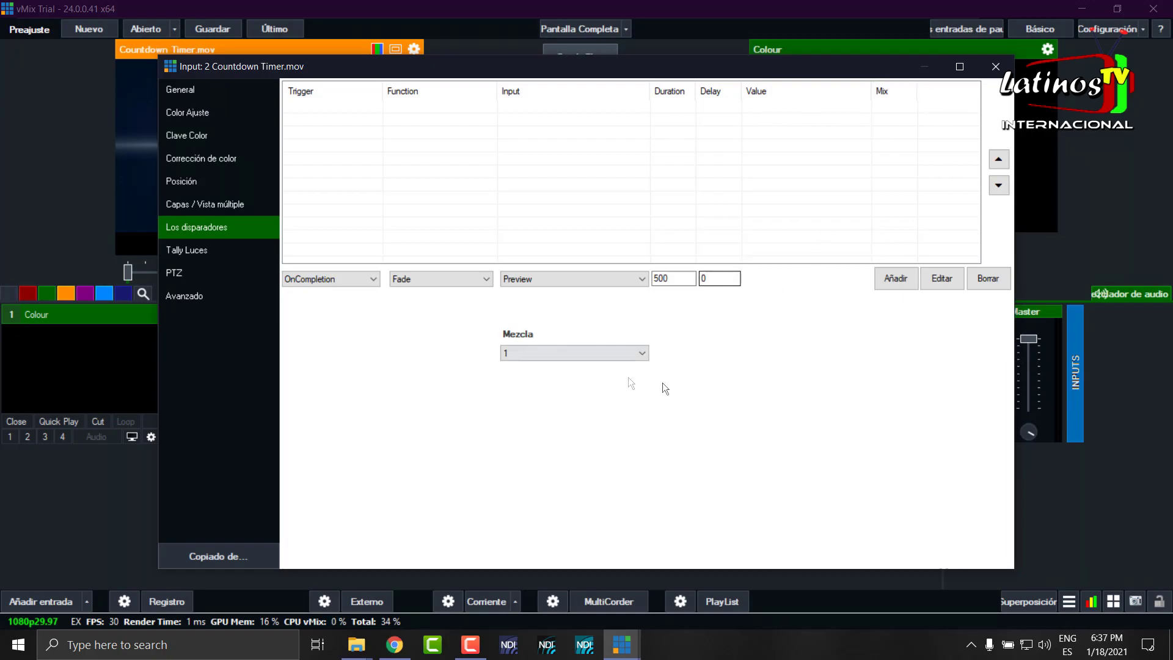
pyautogui.click(369, 279)
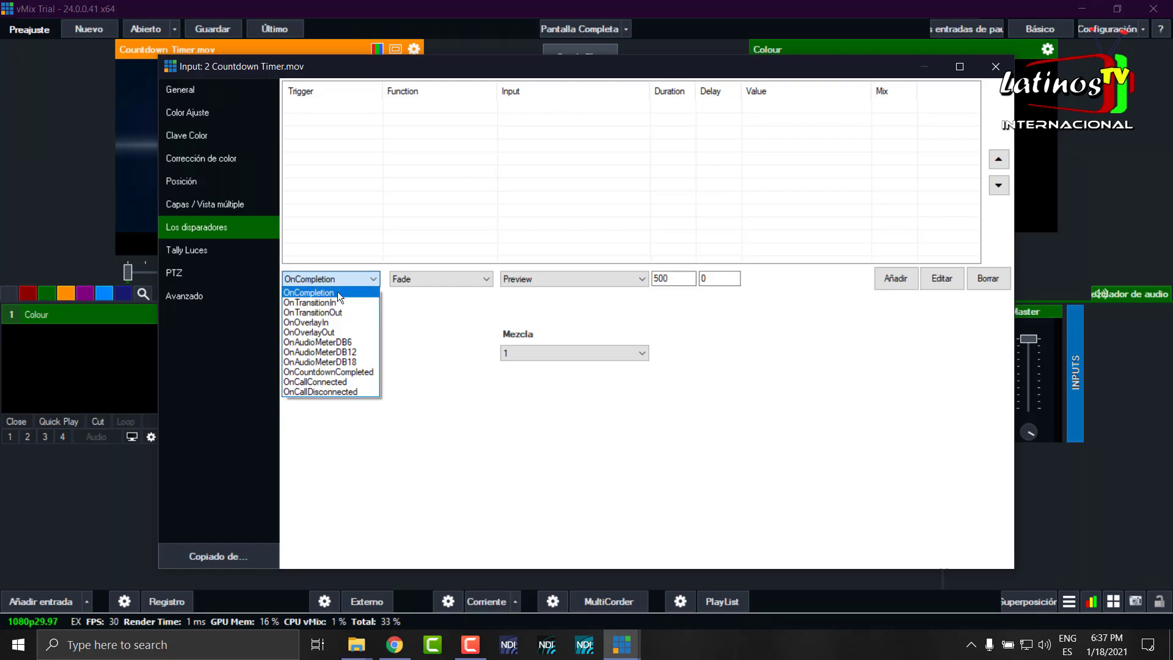
pyautogui.click(452, 425)
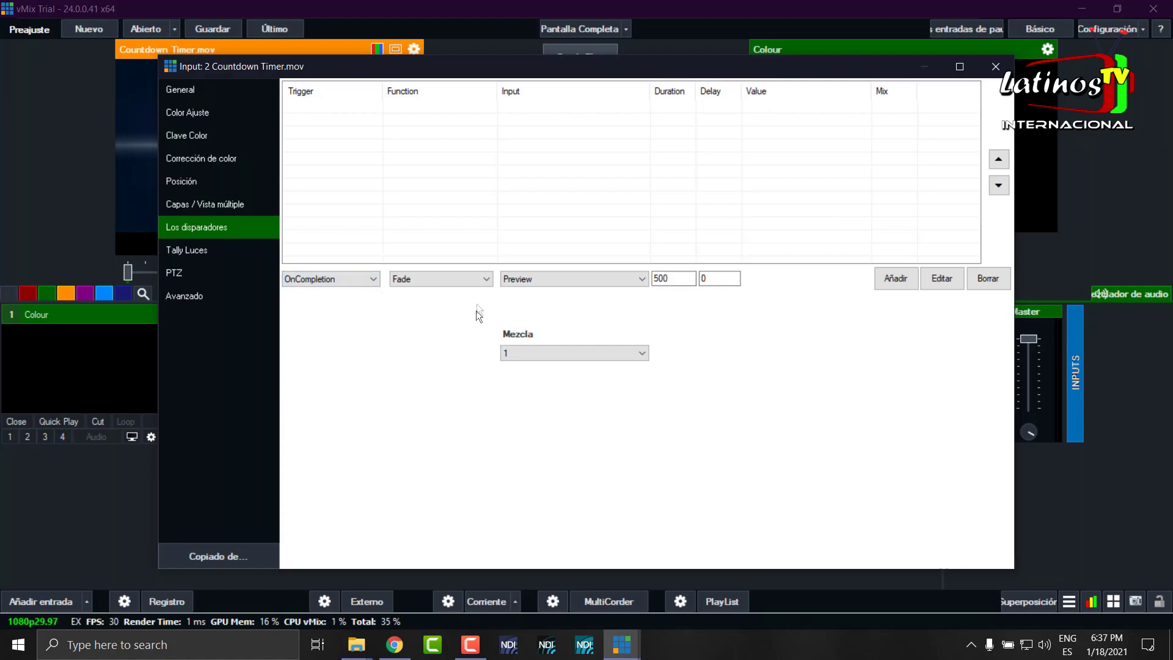
# - Examine the trigger functions offered in the Transition, Input, PlayList, NDI and PTZ categories
pyautogui.click(483, 281)
pyautogui.click(486, 279)
pyautogui.moveTo(563, 299); pyautogui.dragTo(462, 125)
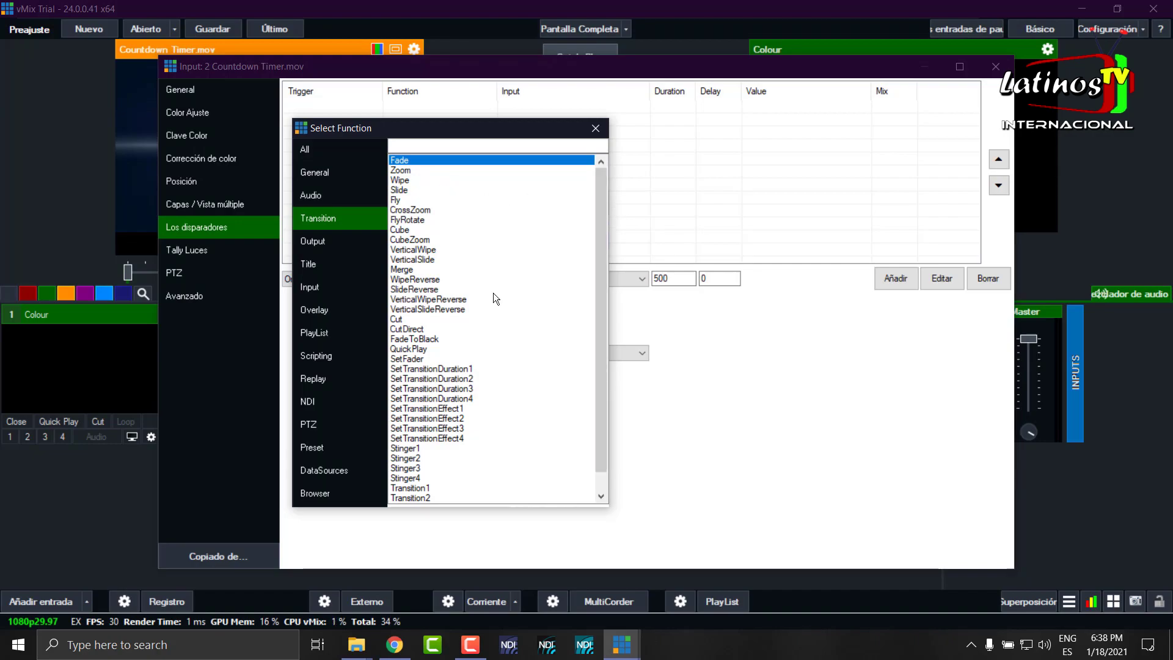
pyautogui.moveTo(606, 258); pyautogui.dragTo(604, 233)
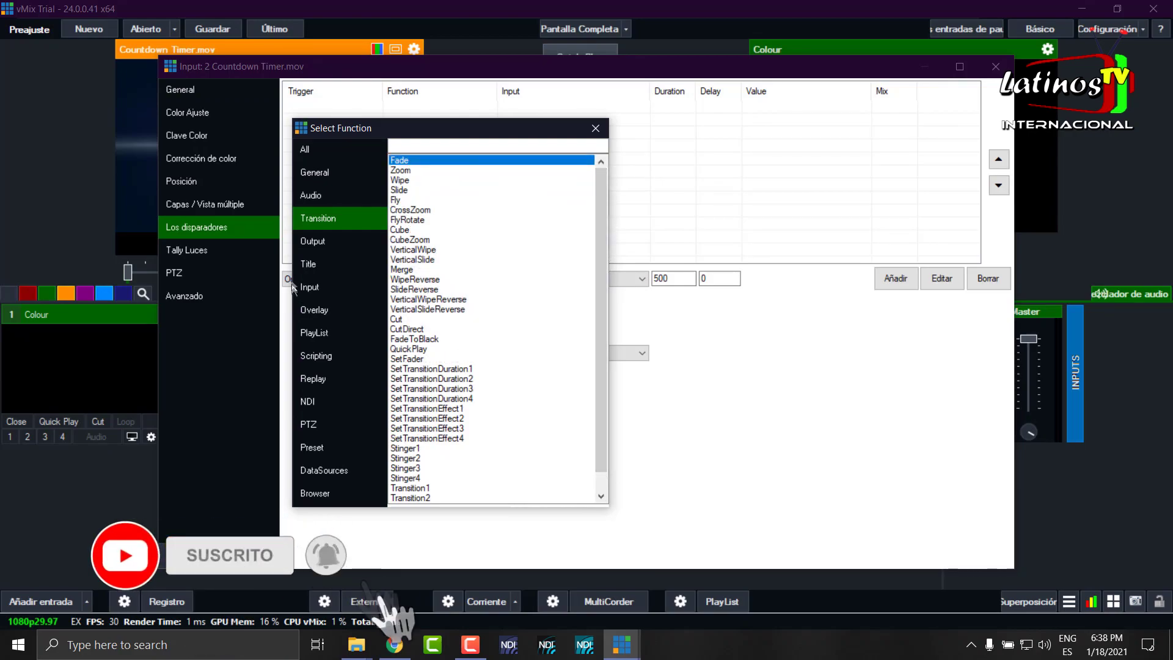
pyautogui.click(311, 285)
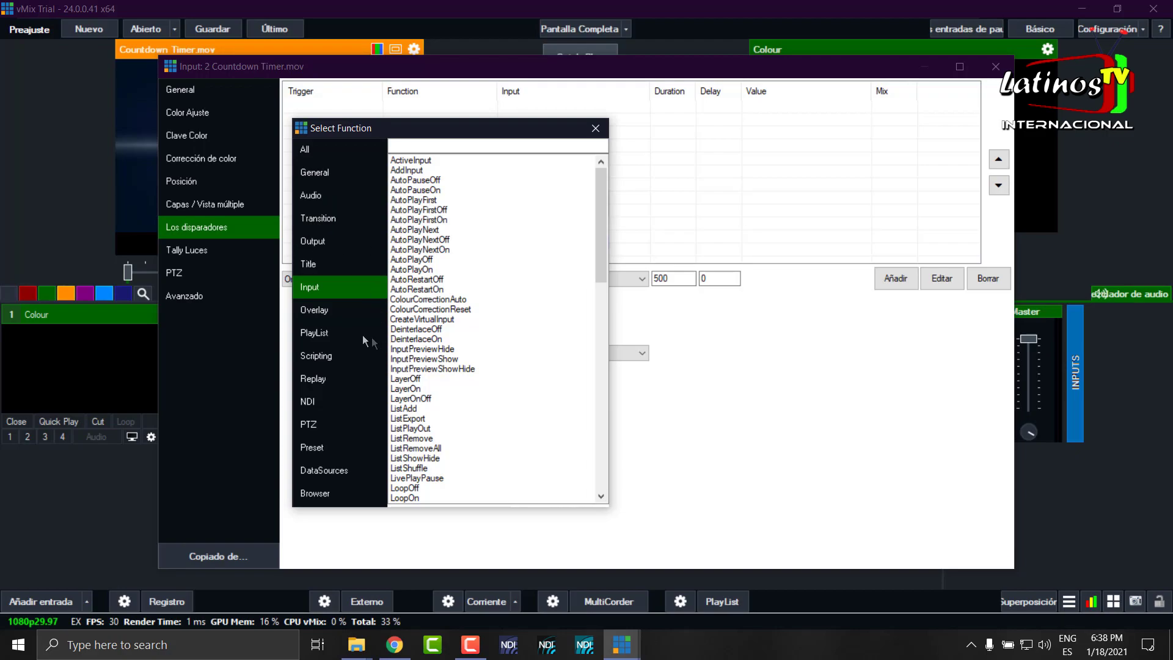
pyautogui.click(322, 335)
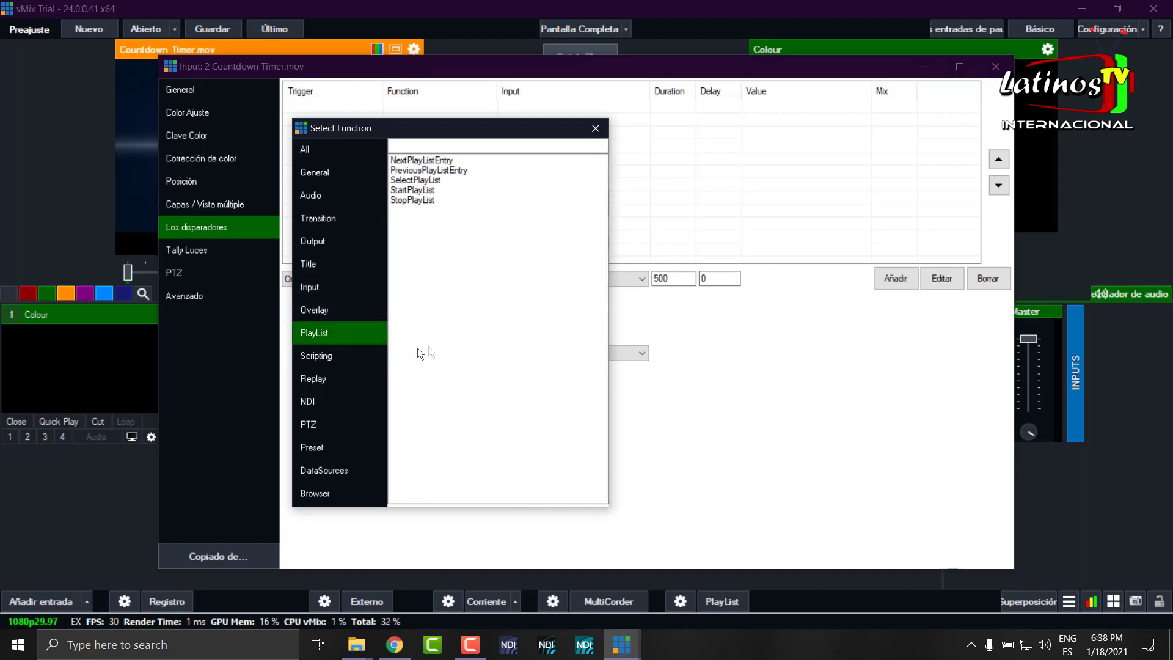
pyautogui.click(339, 401)
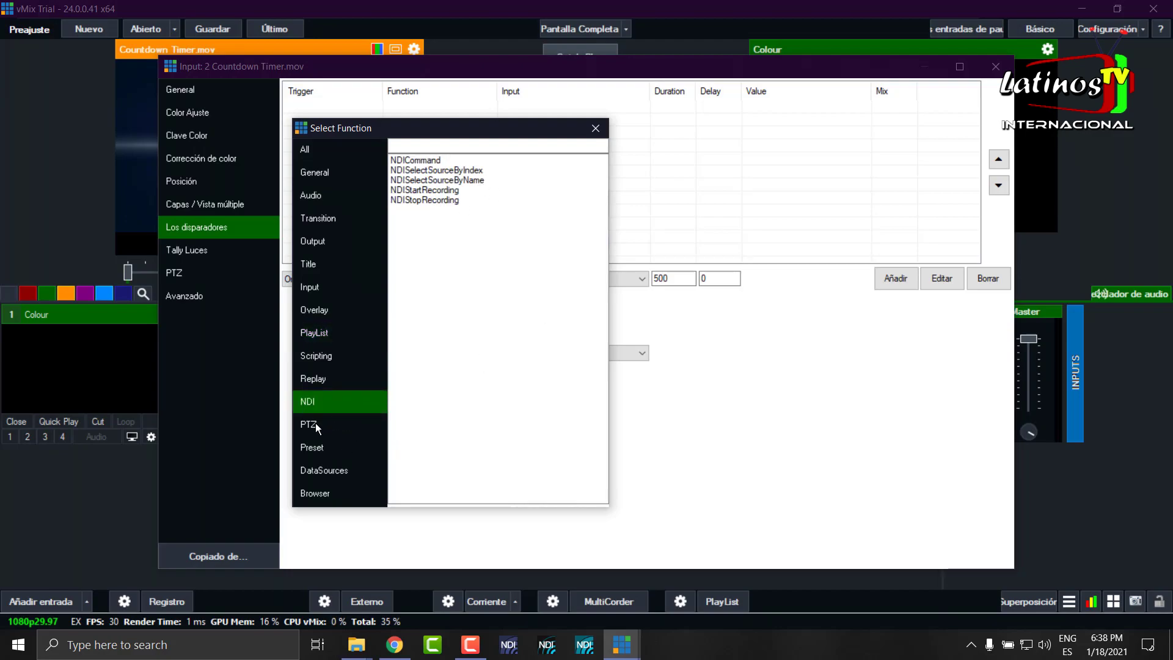
pyautogui.click(317, 424)
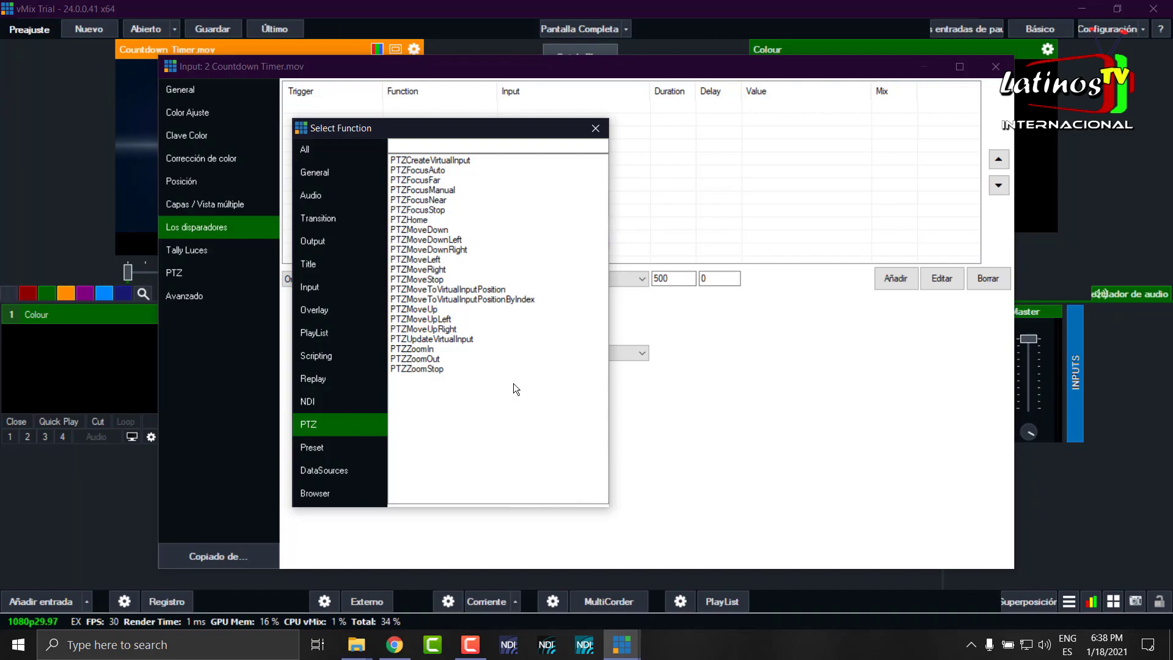
pyautogui.click(326, 221)
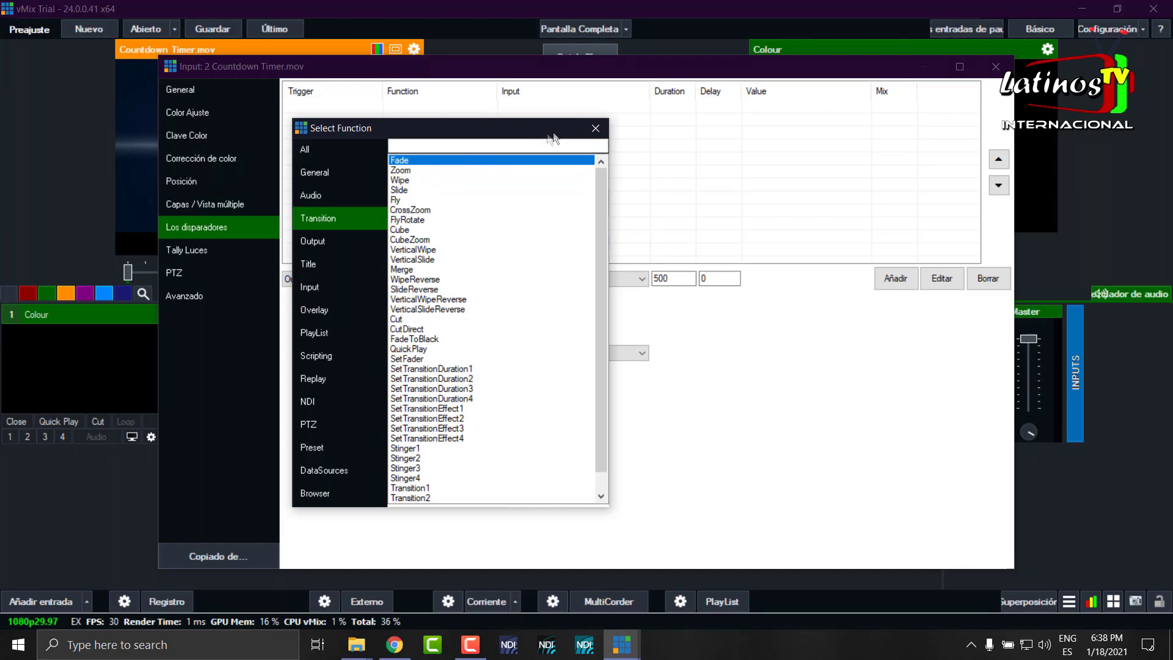
pyautogui.click(595, 129)
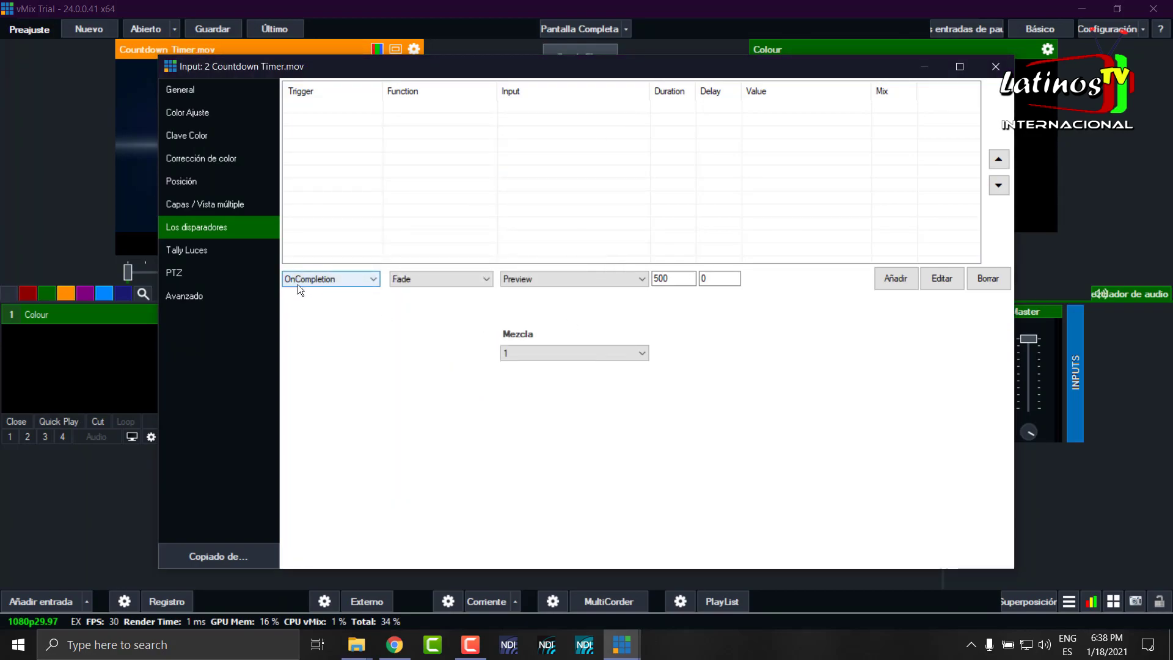
# - Add an OnCompletion trigger to Countdown Timer.mov that fades to input 4, Knight - 33990.mp4
pyautogui.click(639, 278)
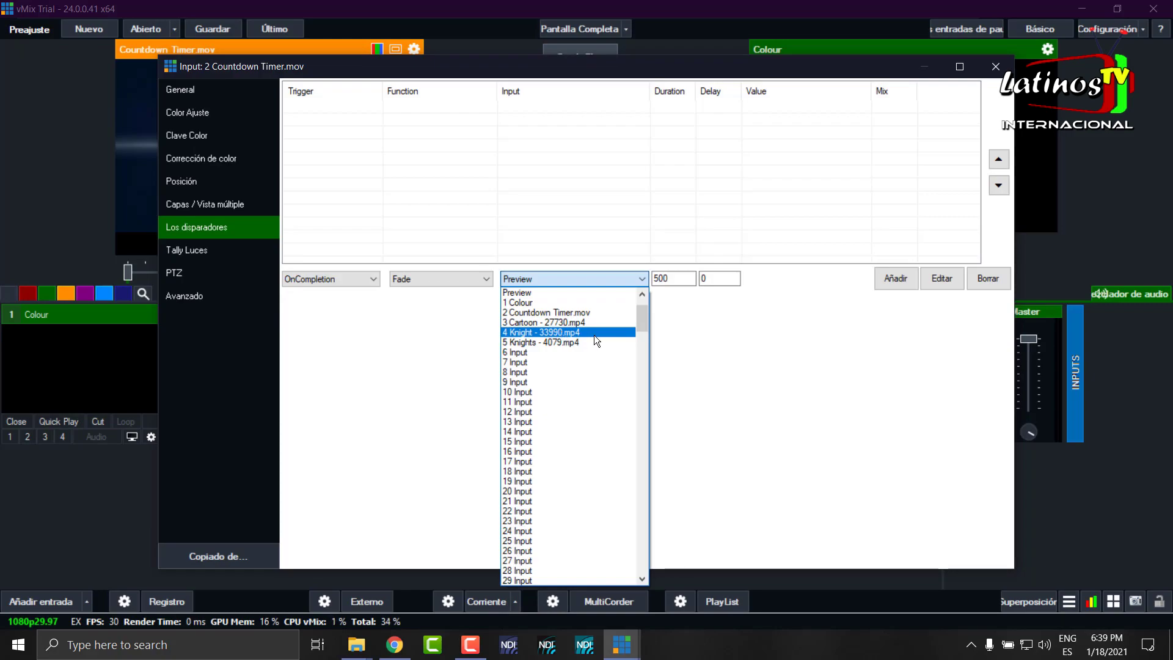
pyautogui.click(555, 333)
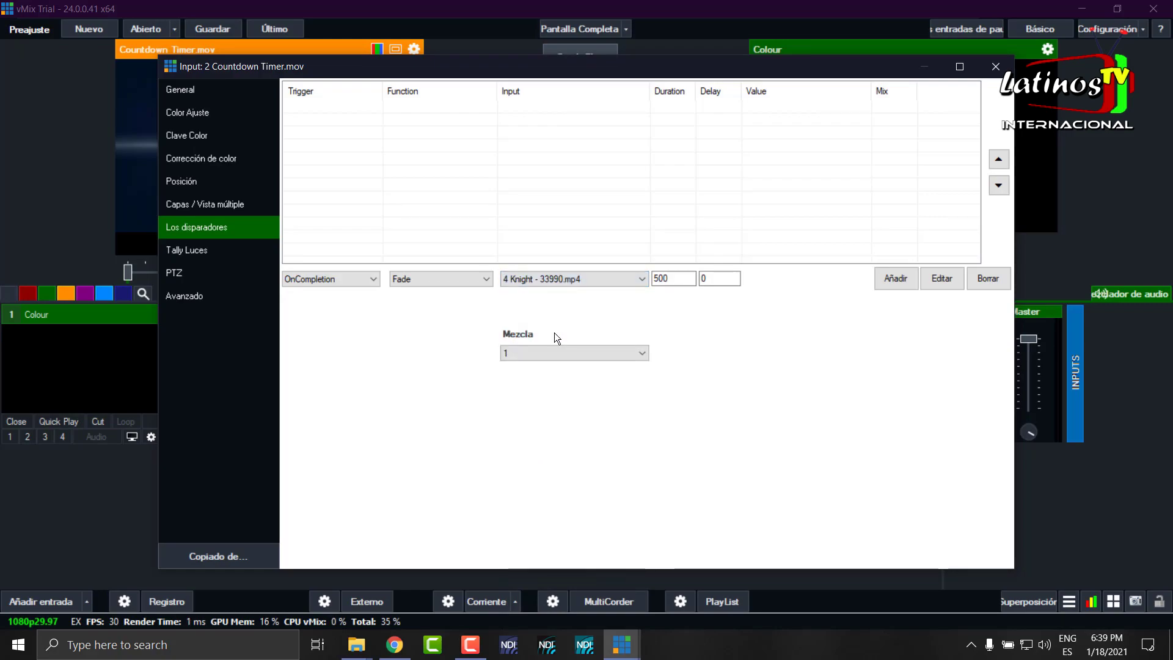
pyautogui.click(889, 280)
pyautogui.click(995, 72)
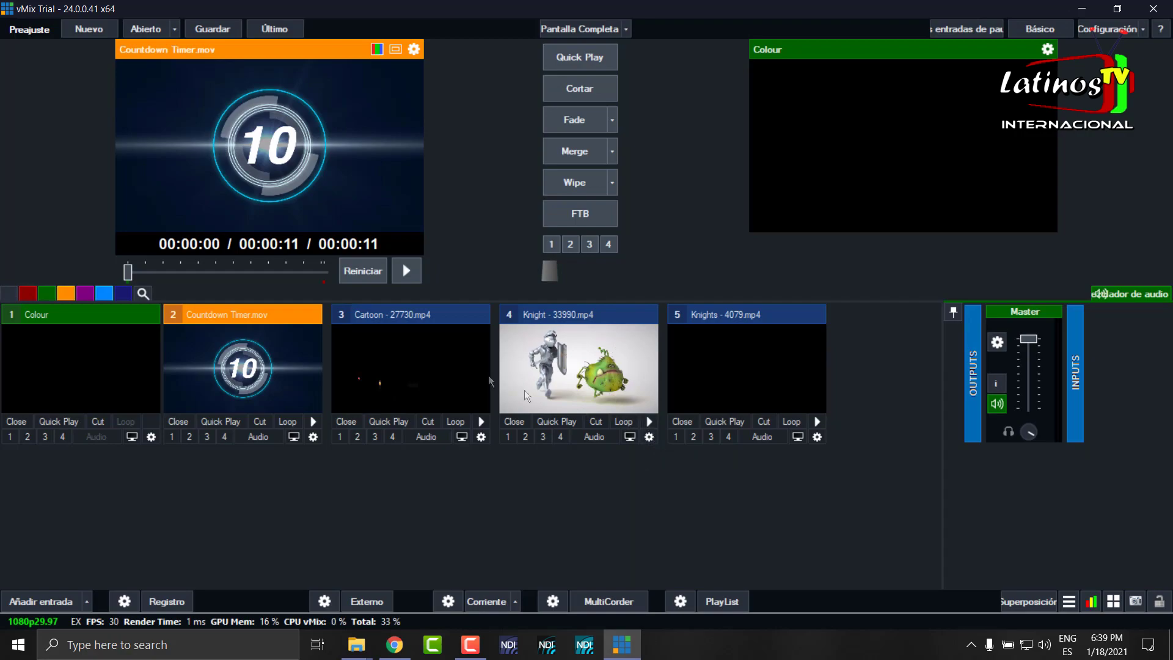
# - Add an OnCompletion trigger to Knight - 33990.mp4 that uses Fly to bring in input 3, Cartoon - 27730.mp4
pyautogui.click(649, 437)
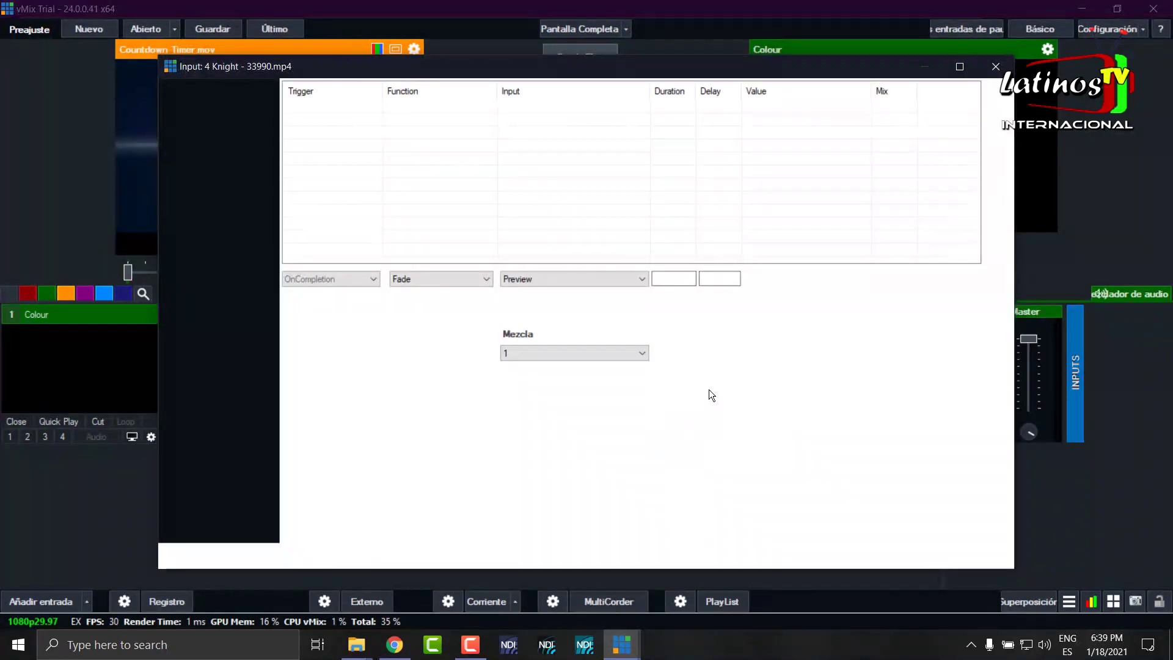
pyautogui.click(485, 278)
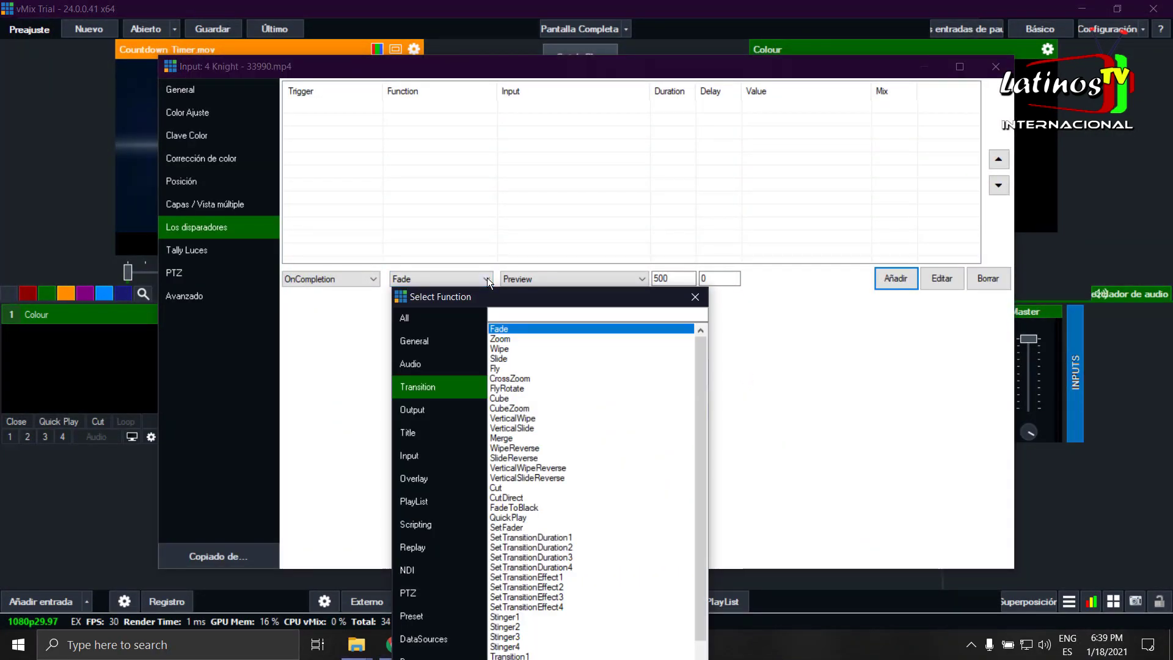
pyautogui.click(496, 368)
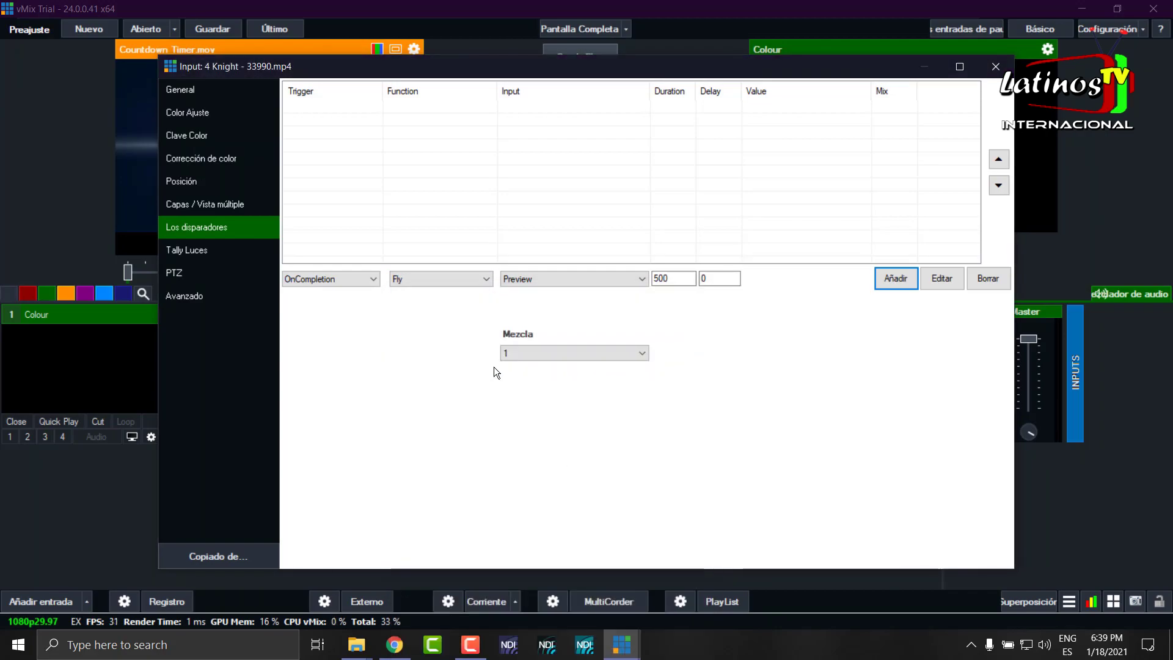
pyautogui.click(641, 280)
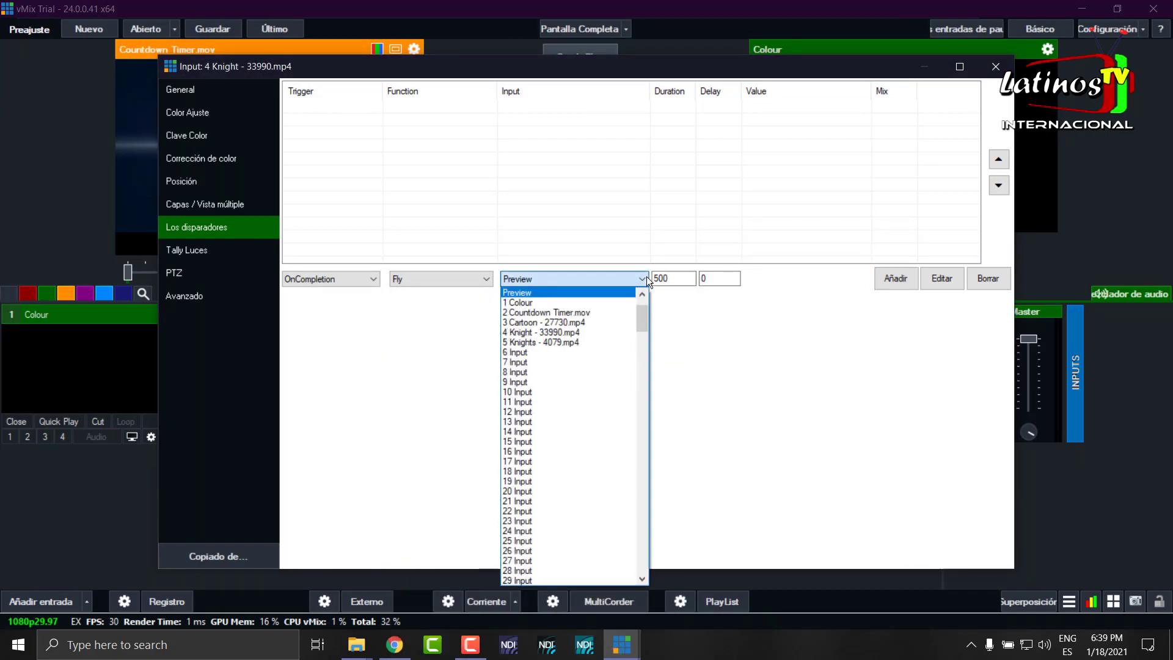
pyautogui.click(585, 322)
pyautogui.click(893, 279)
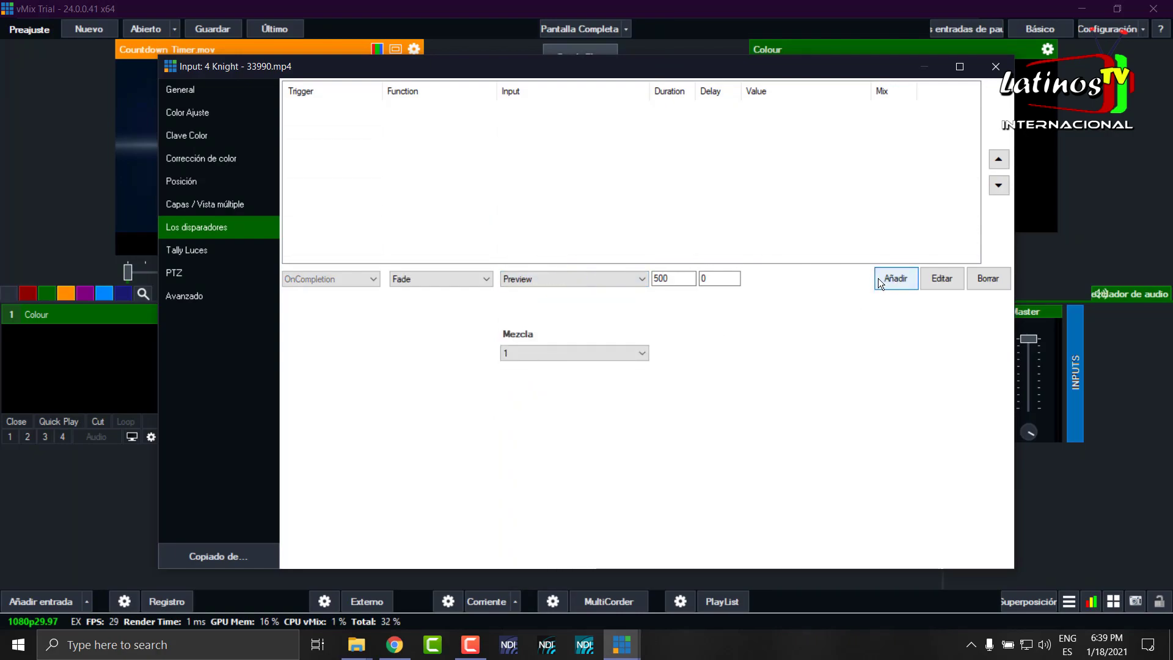
# - Add an OnCompletion trigger to Cartoon - 27730.mp4 that uses CubeZoom to bring in input 5, Knights - 4079.mp4
pyautogui.click(995, 66)
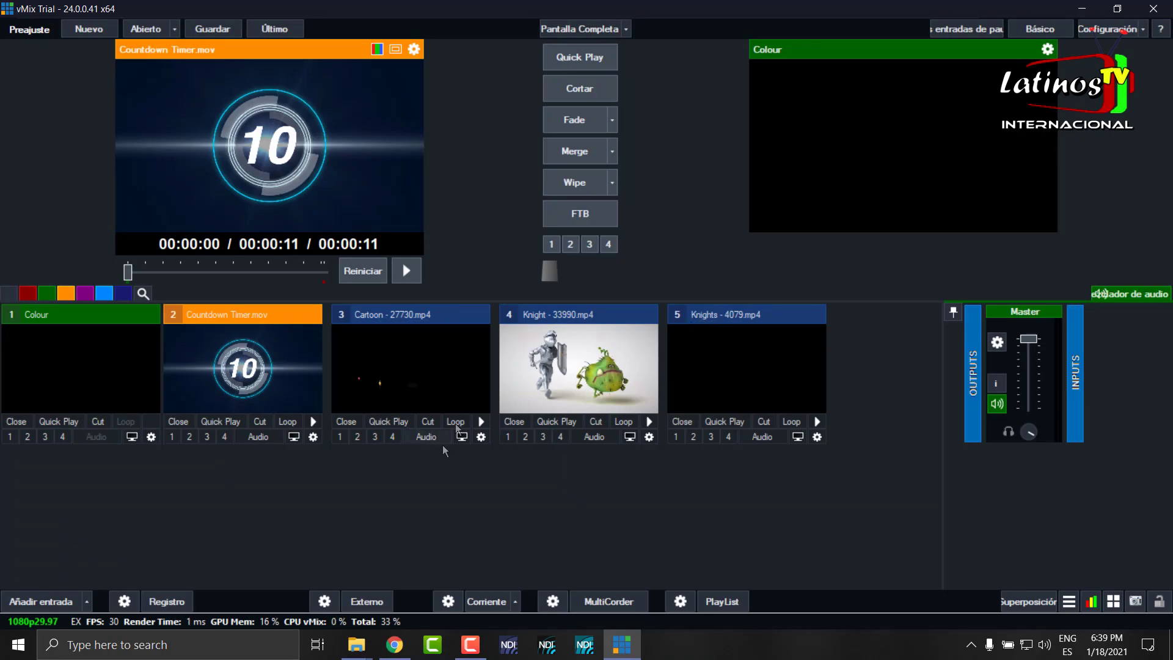
pyautogui.click(480, 437)
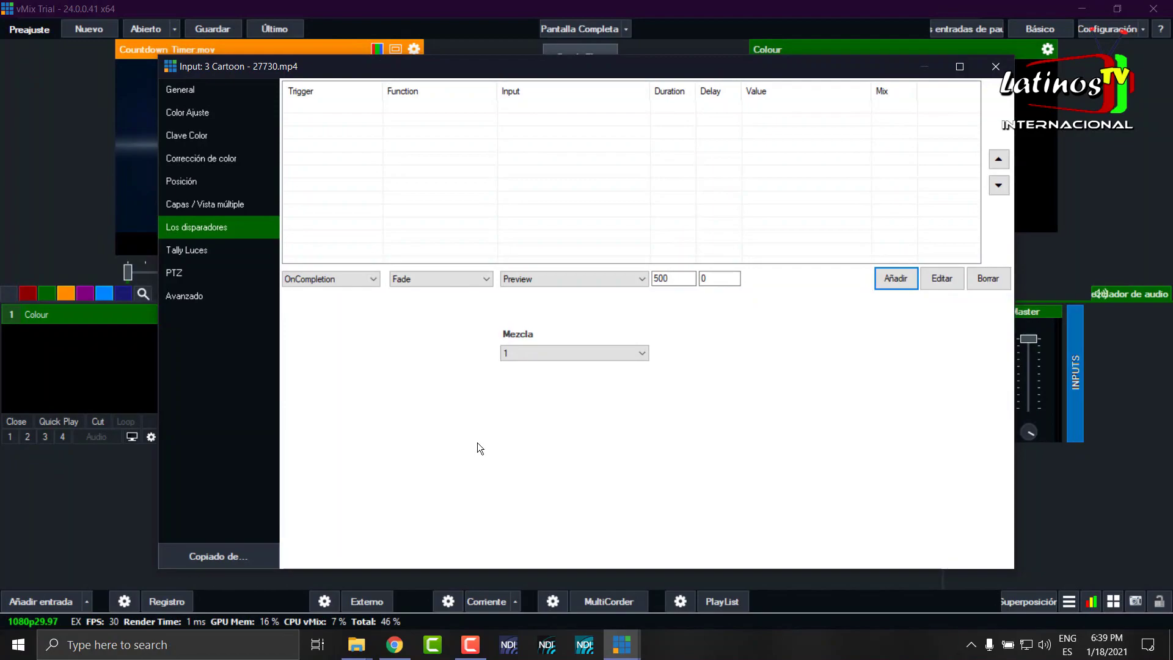
pyautogui.click(487, 279)
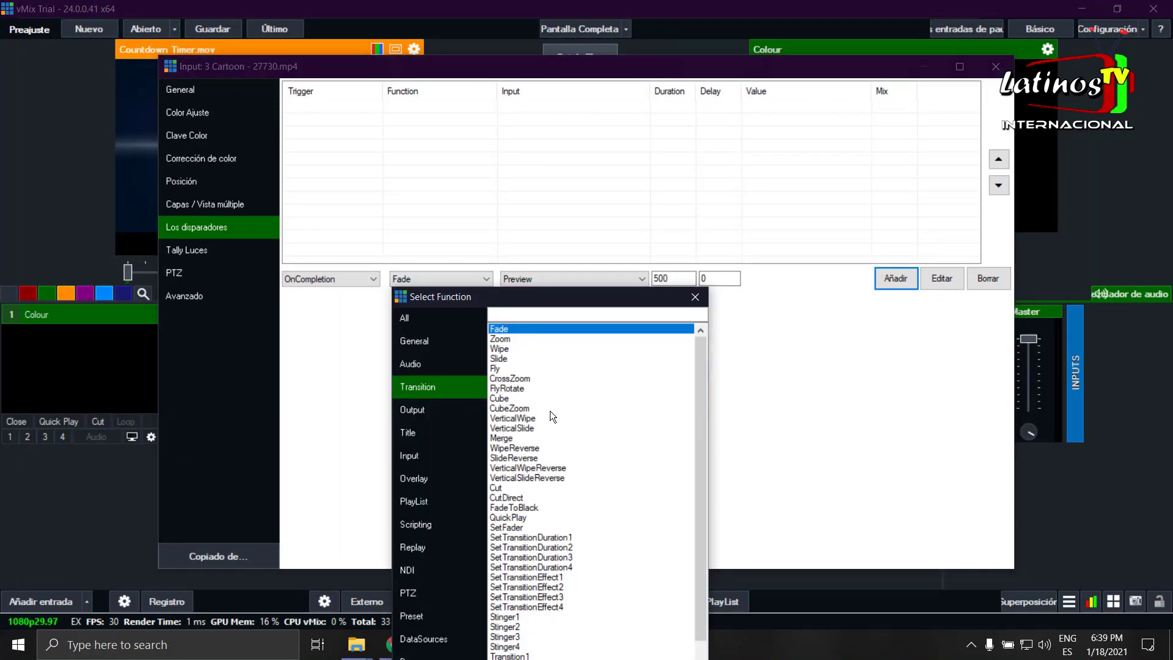
pyautogui.doubleClick(509, 408)
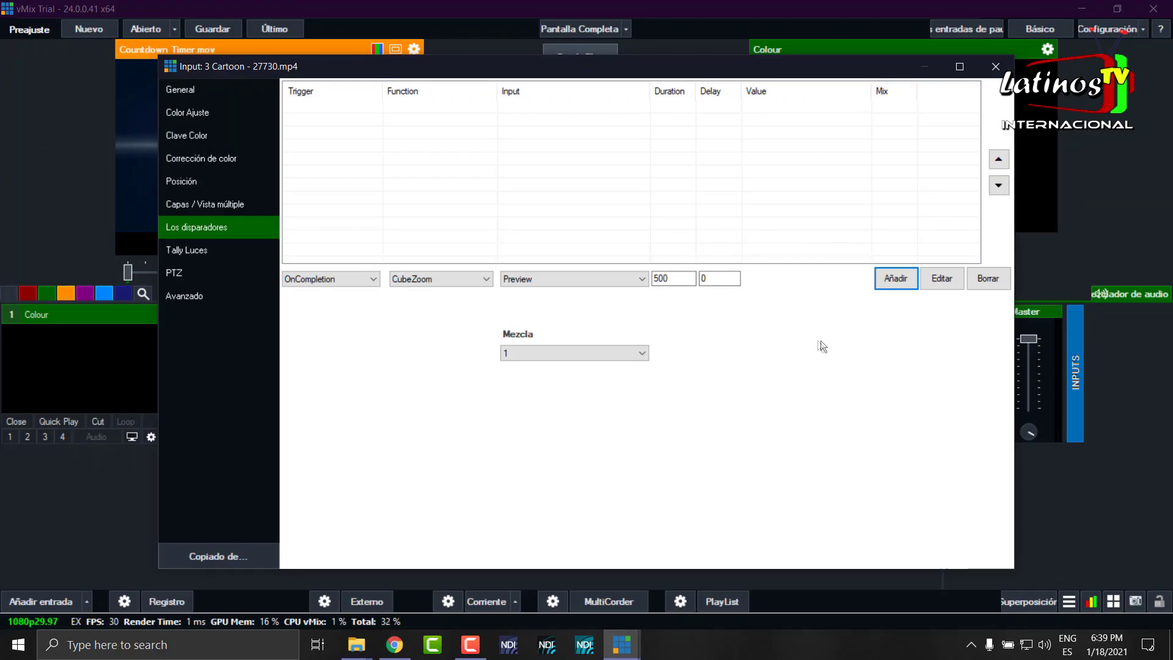
pyautogui.click(641, 279)
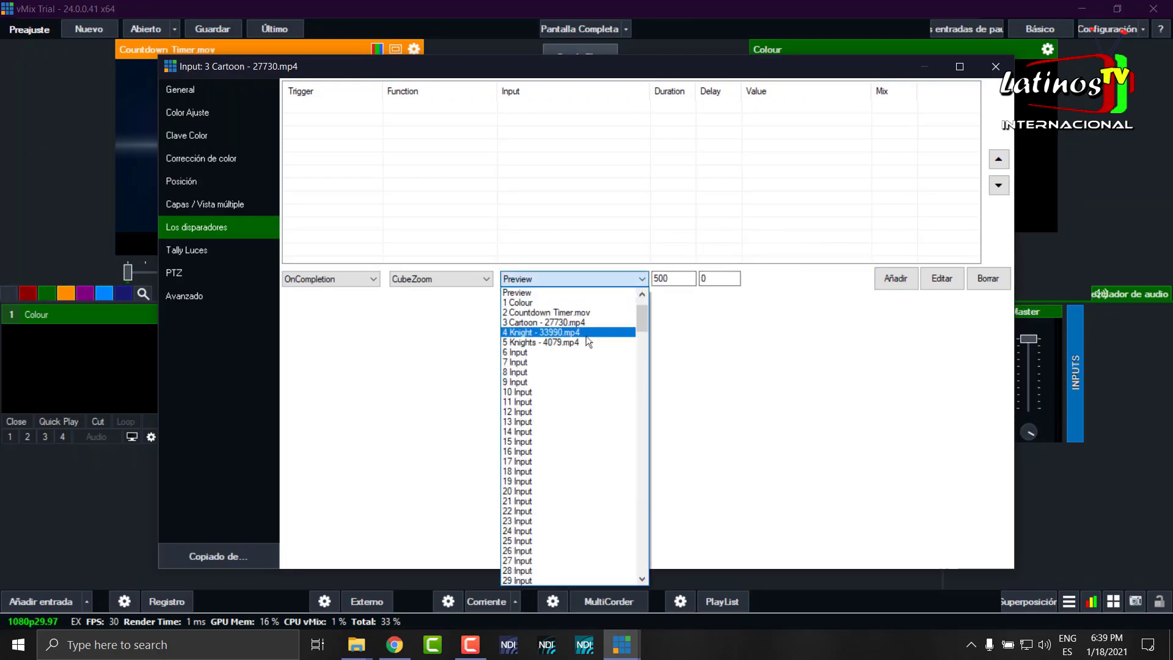
pyautogui.click(567, 344)
pyautogui.click(893, 282)
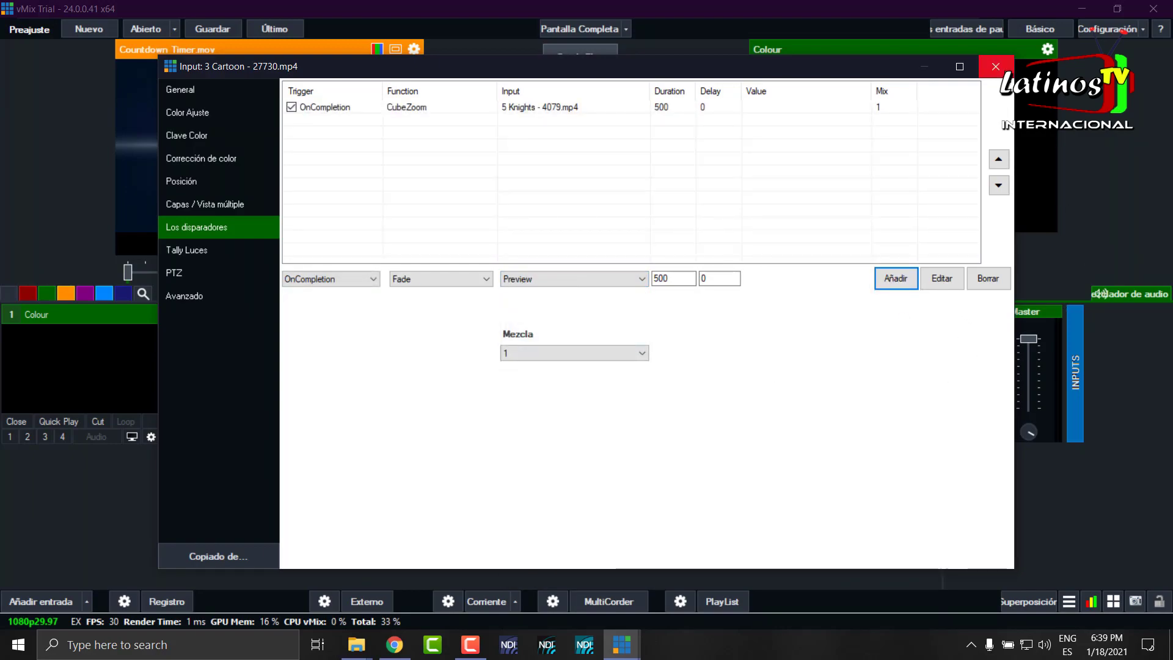
pyautogui.press('Escape')
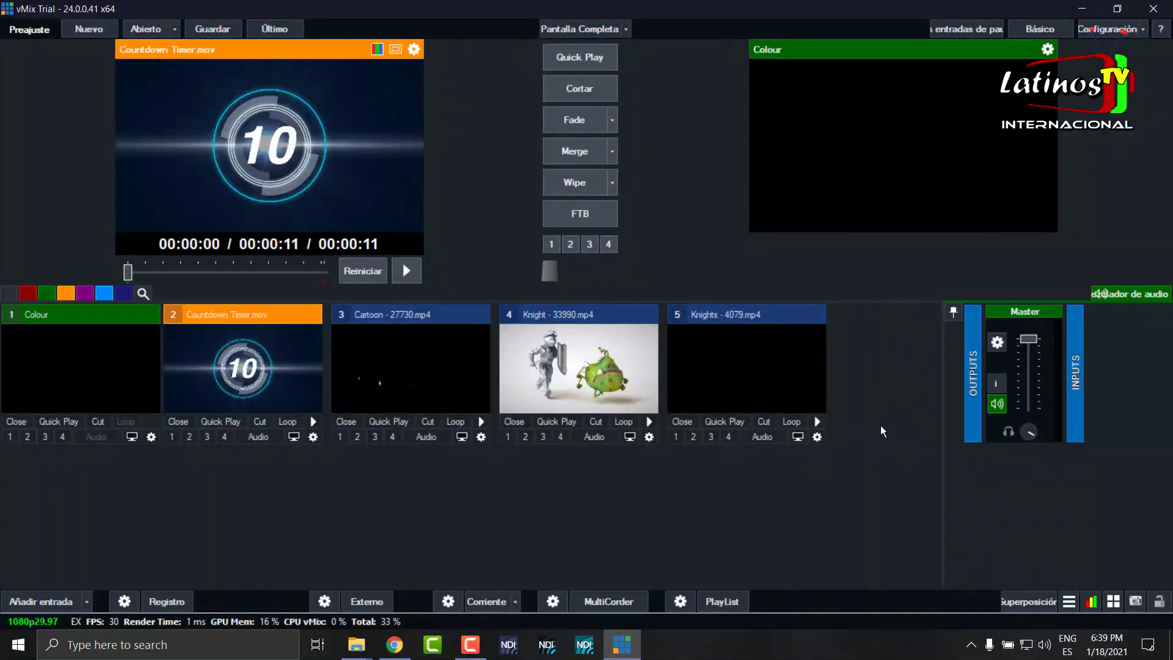
# - Add an OnCompletion trigger to Knights - 4079.mp4 that uses Zoom to bring in input 1, Colour
pyautogui.click(816, 436)
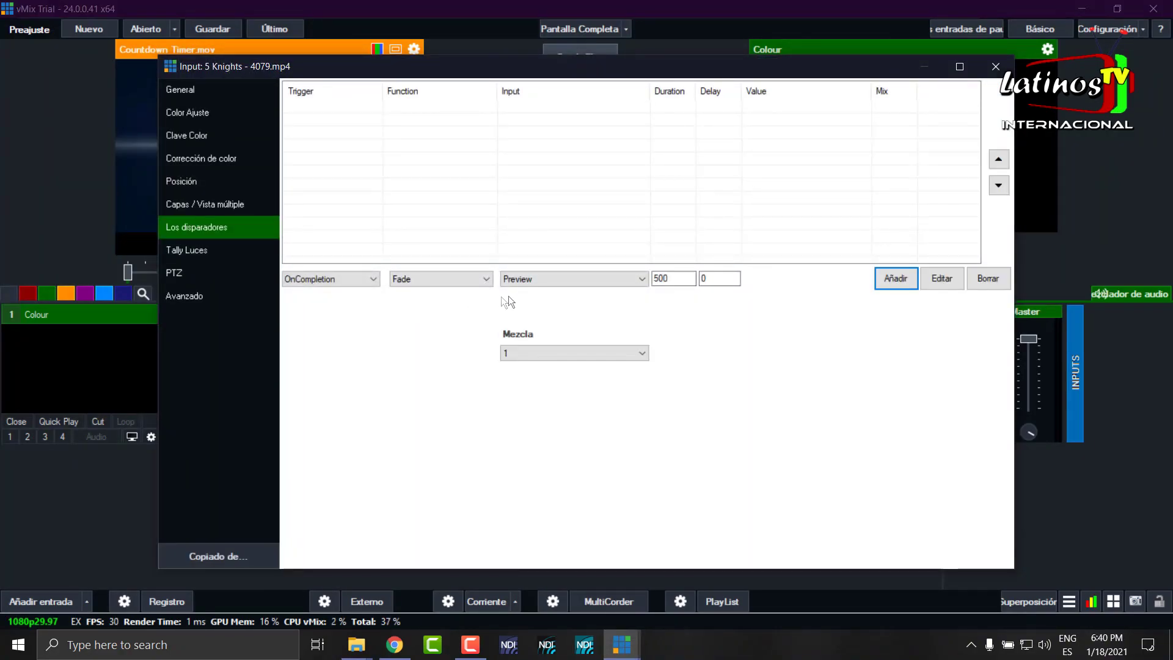
pyautogui.click(489, 281)
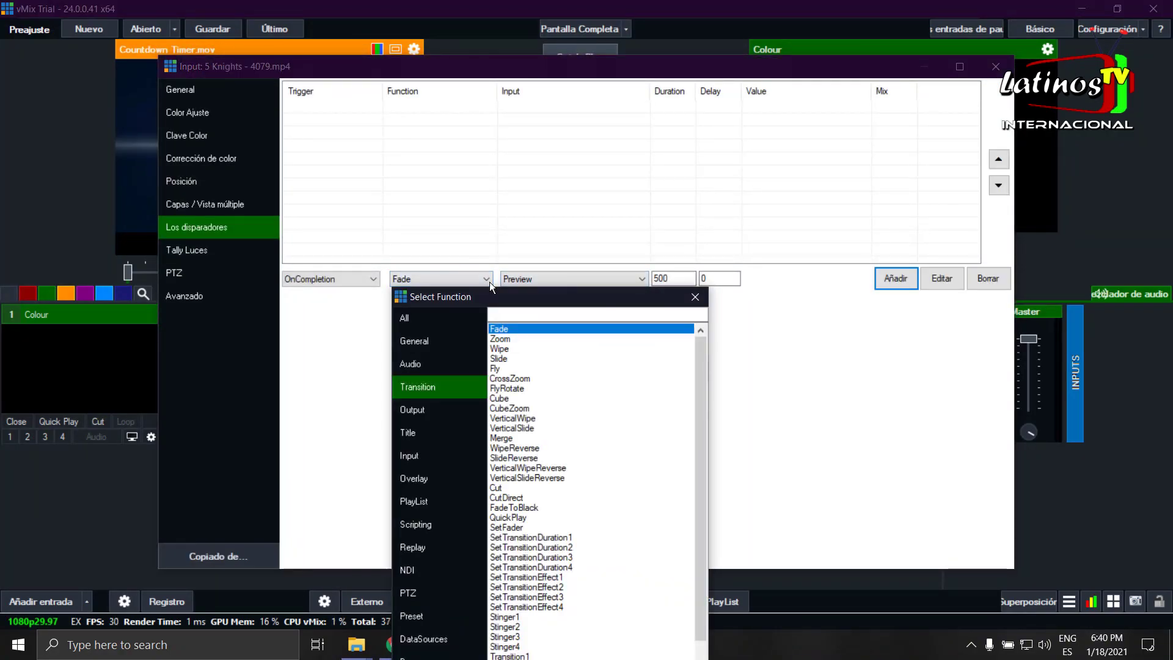
pyautogui.doubleClick(521, 338)
pyautogui.click(640, 278)
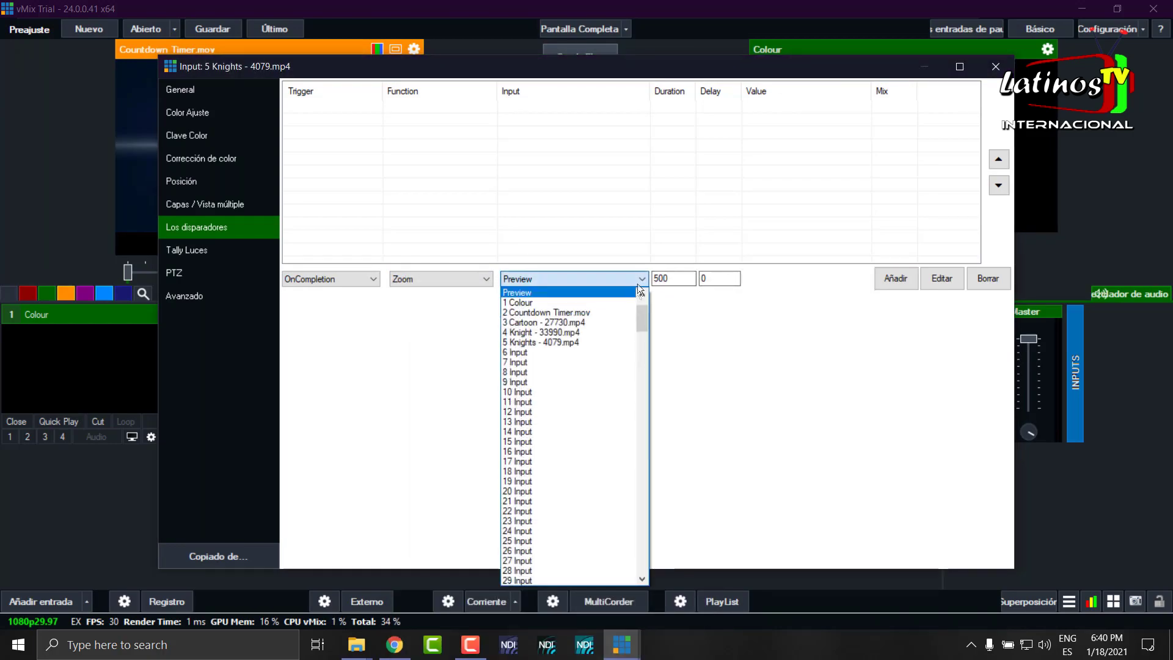
pyautogui.click(603, 299)
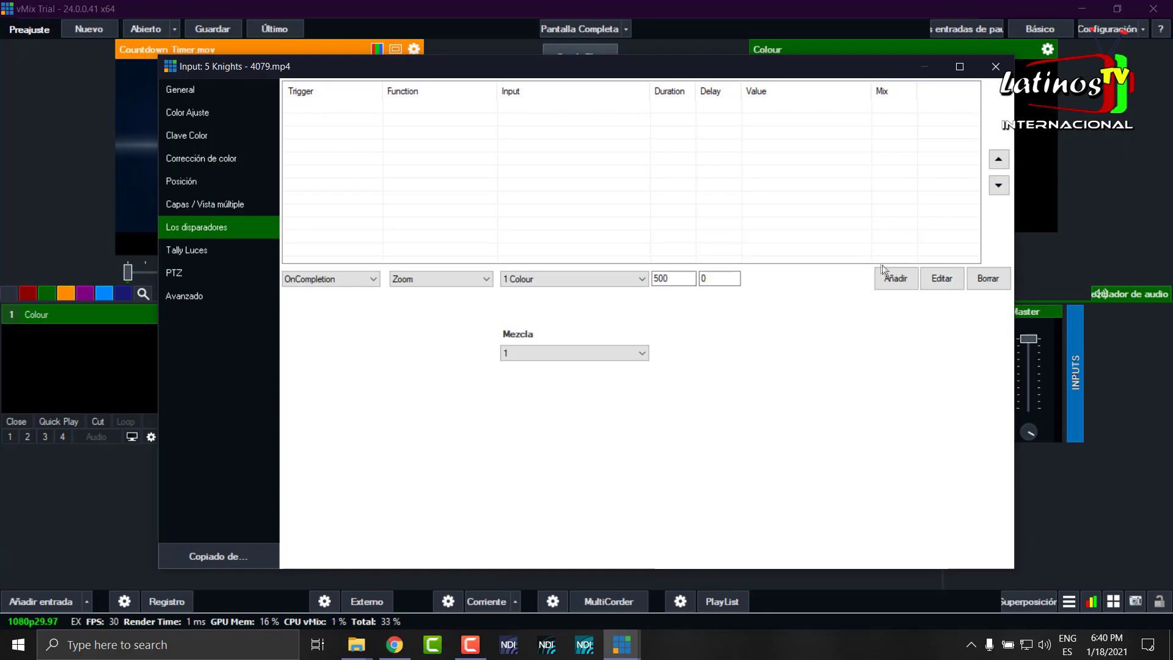
pyautogui.click(888, 281)
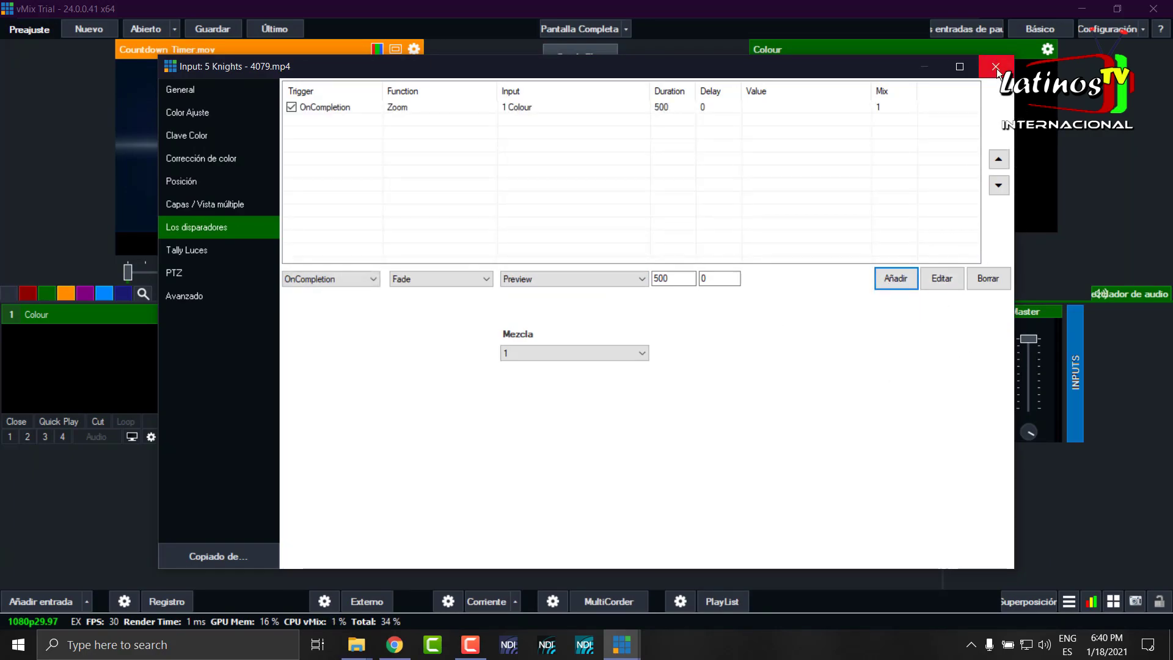
pyautogui.click(996, 67)
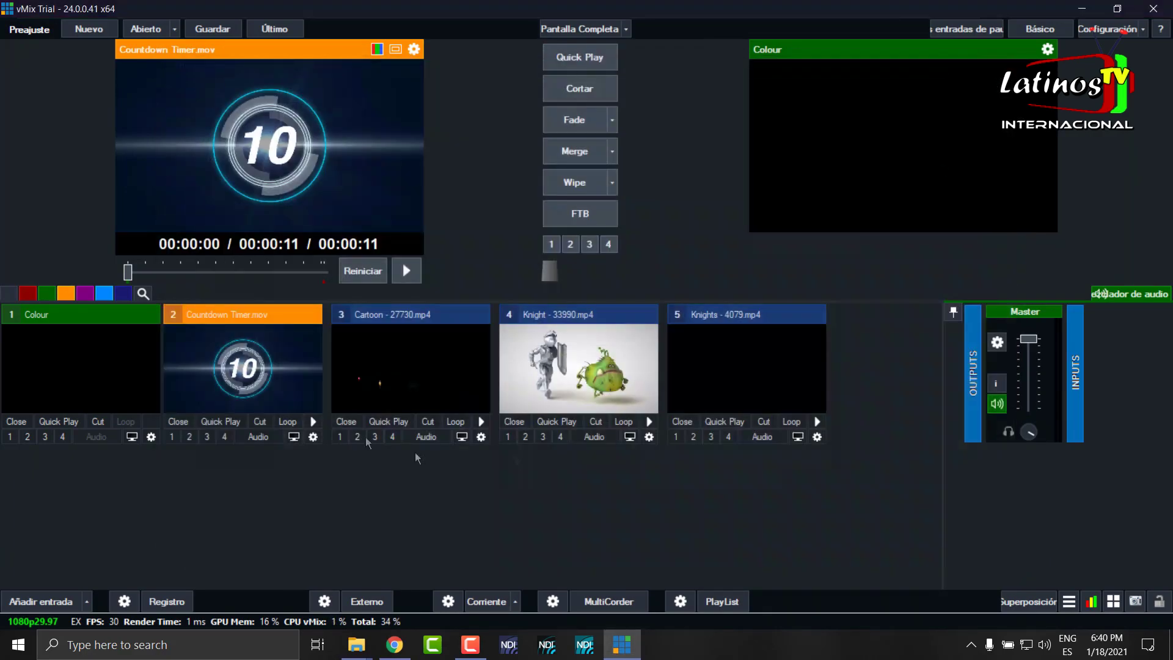
# - Review the saved triggers of Countdown Timer.mov, Knight - 33990.mp4, Cartoon - 27730.mp4 and Knights - 4079.mp4 in playback order
pyautogui.click(314, 436)
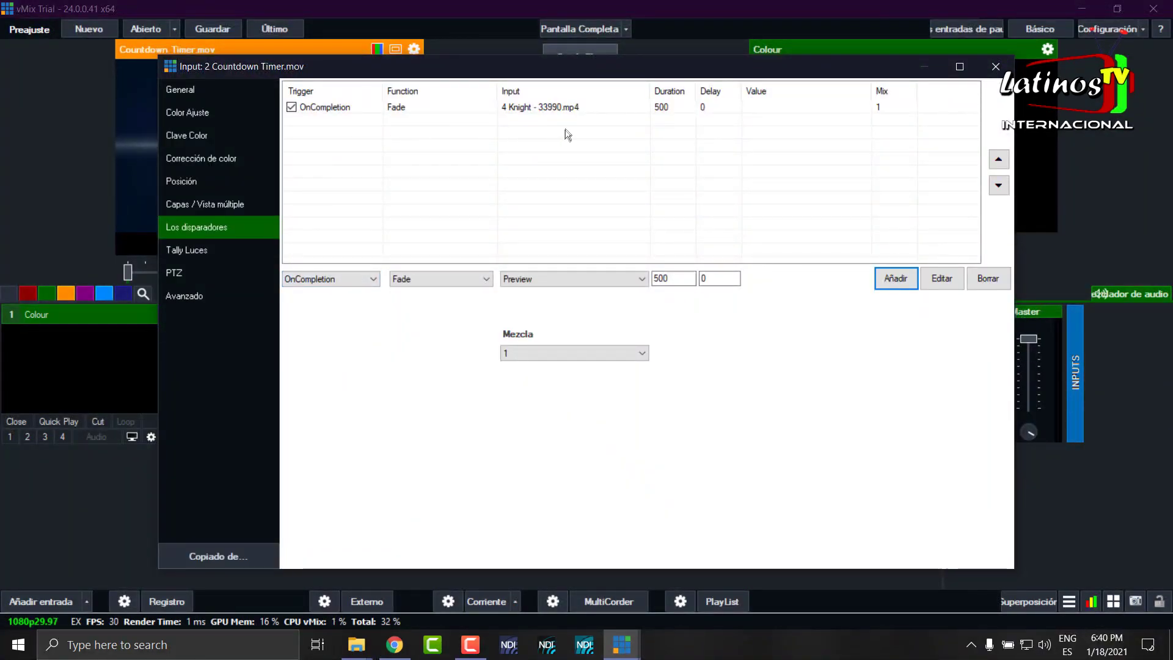
pyautogui.click(995, 66)
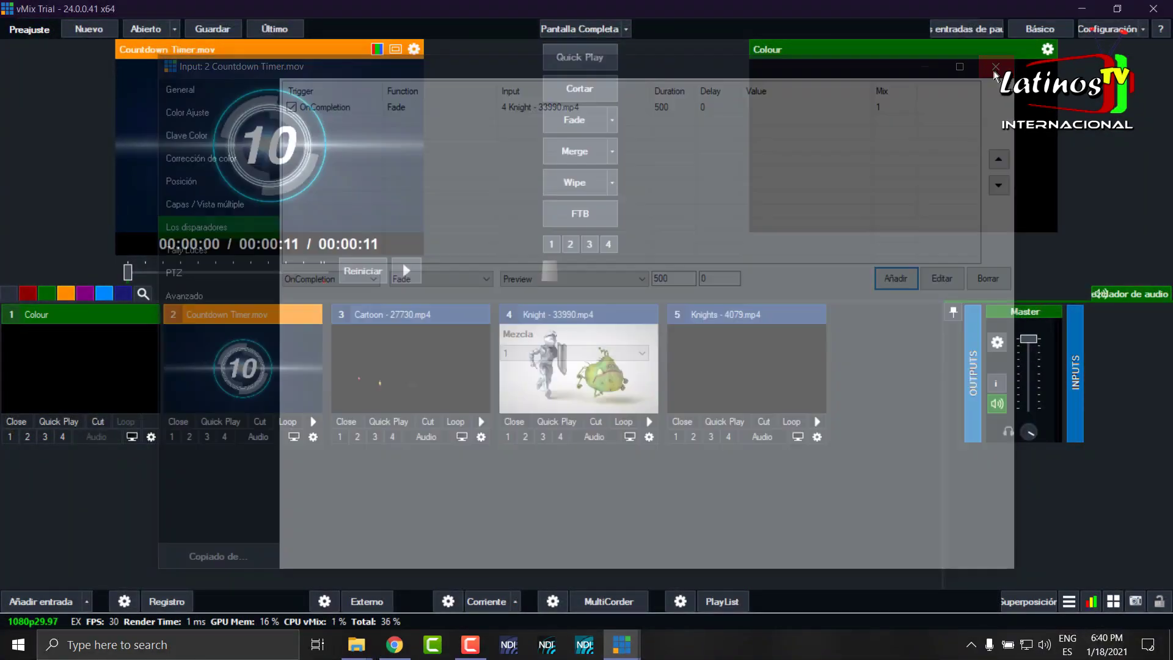
pyautogui.click(649, 436)
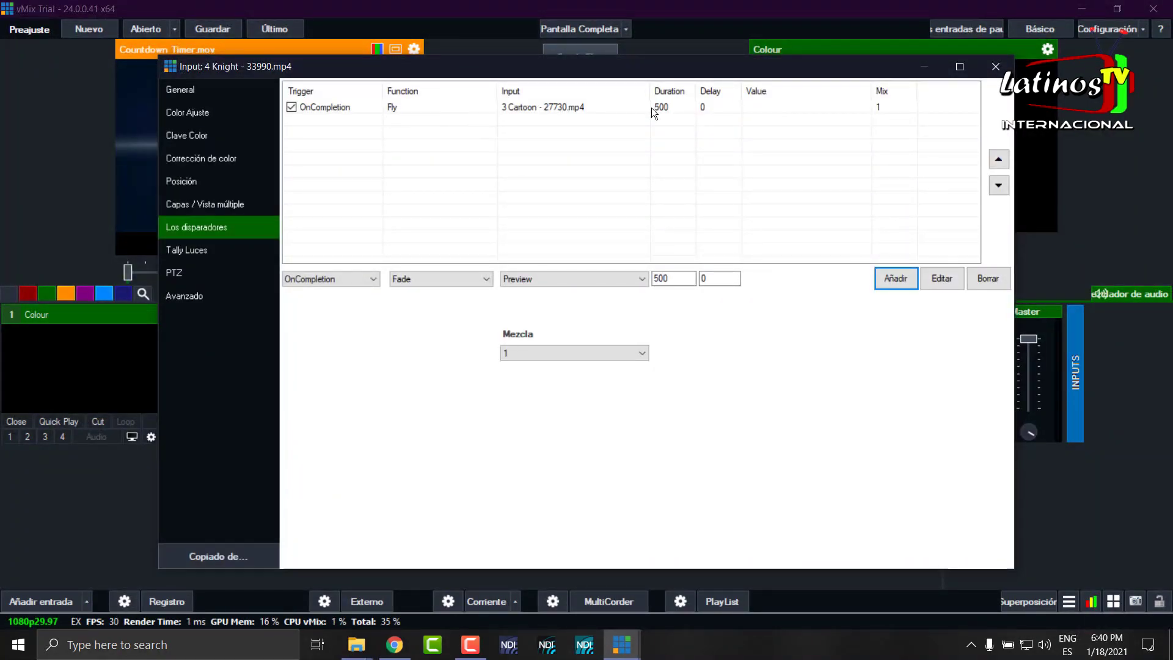
pyautogui.click(995, 66)
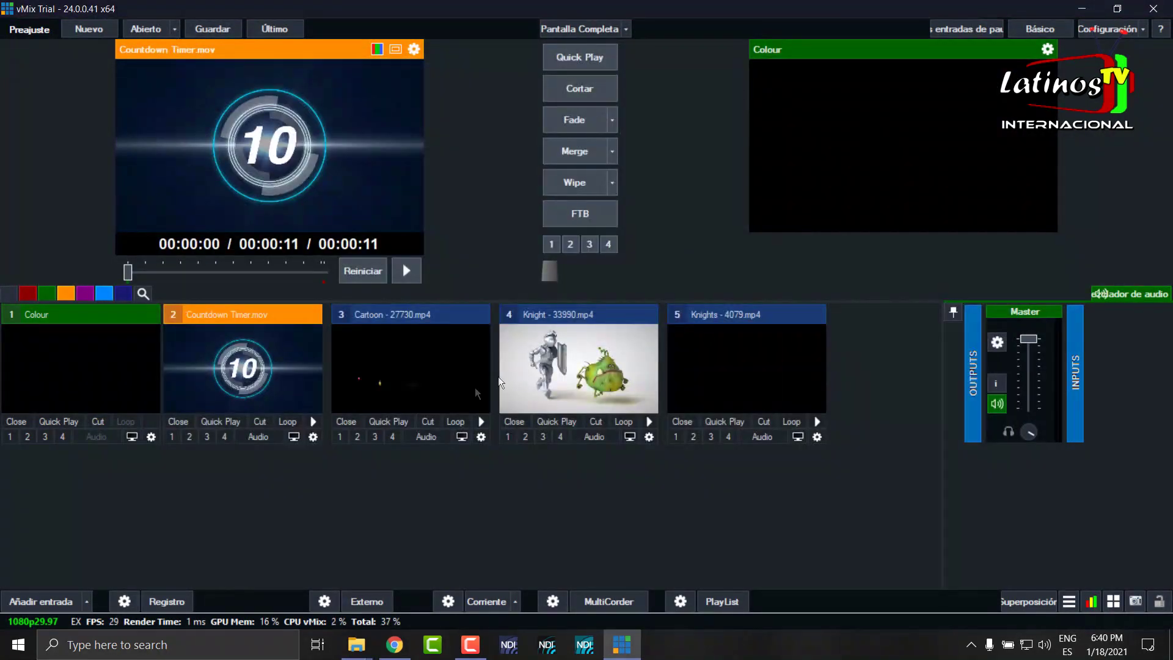
pyautogui.click(482, 441)
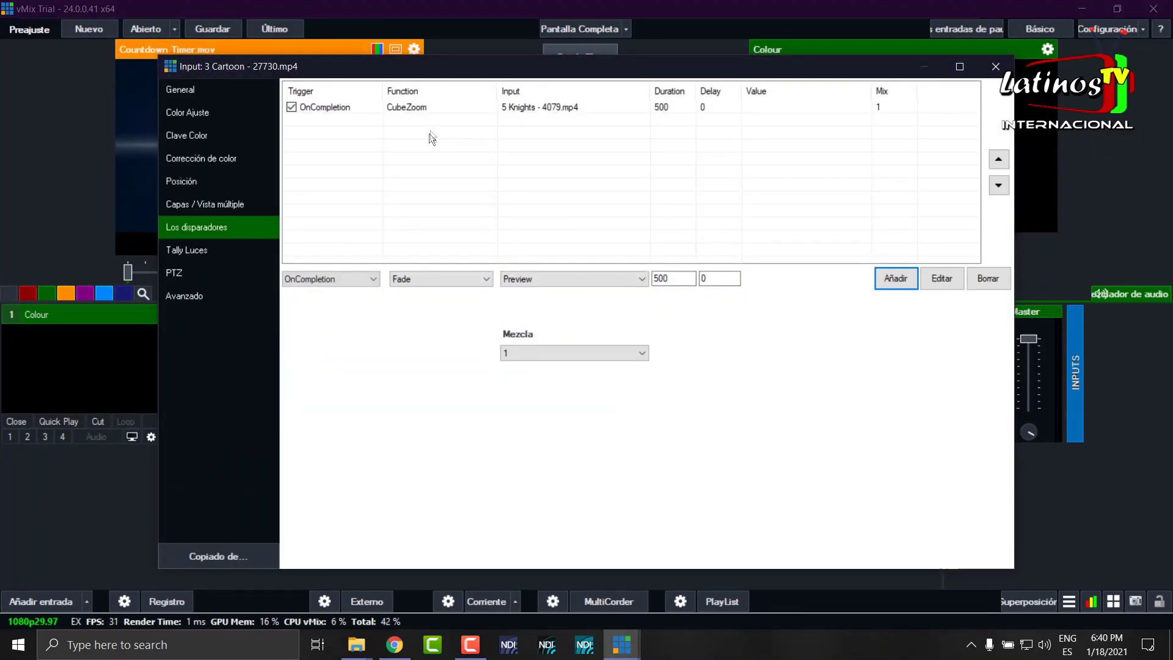
pyautogui.click(997, 67)
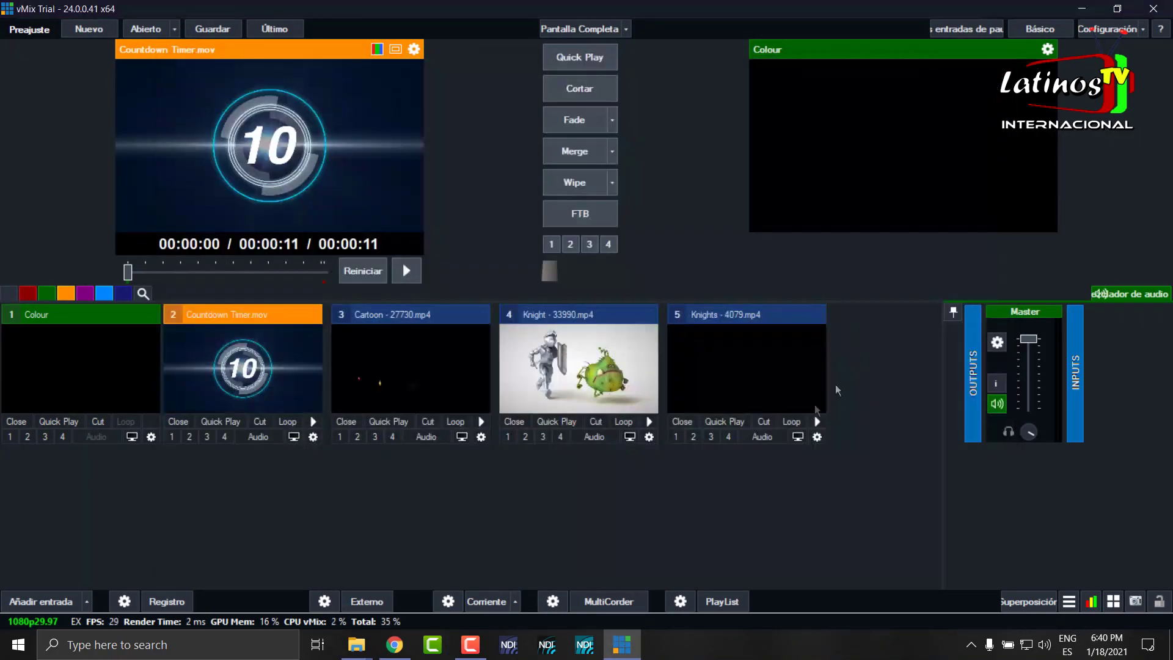
pyautogui.click(817, 437)
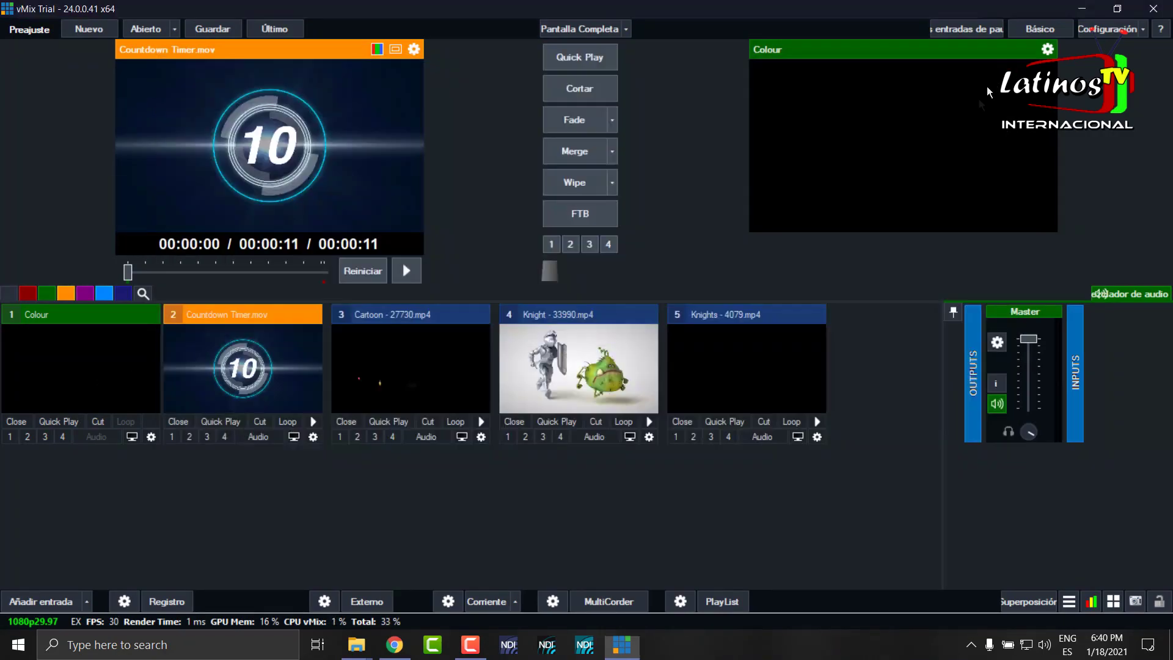
pyautogui.click(995, 67)
# - Mute the Master audio and cut Countdown Timer.mov to the output to run the chain of triggered videos
pyautogui.click(996, 405)
pyautogui.click(591, 89)
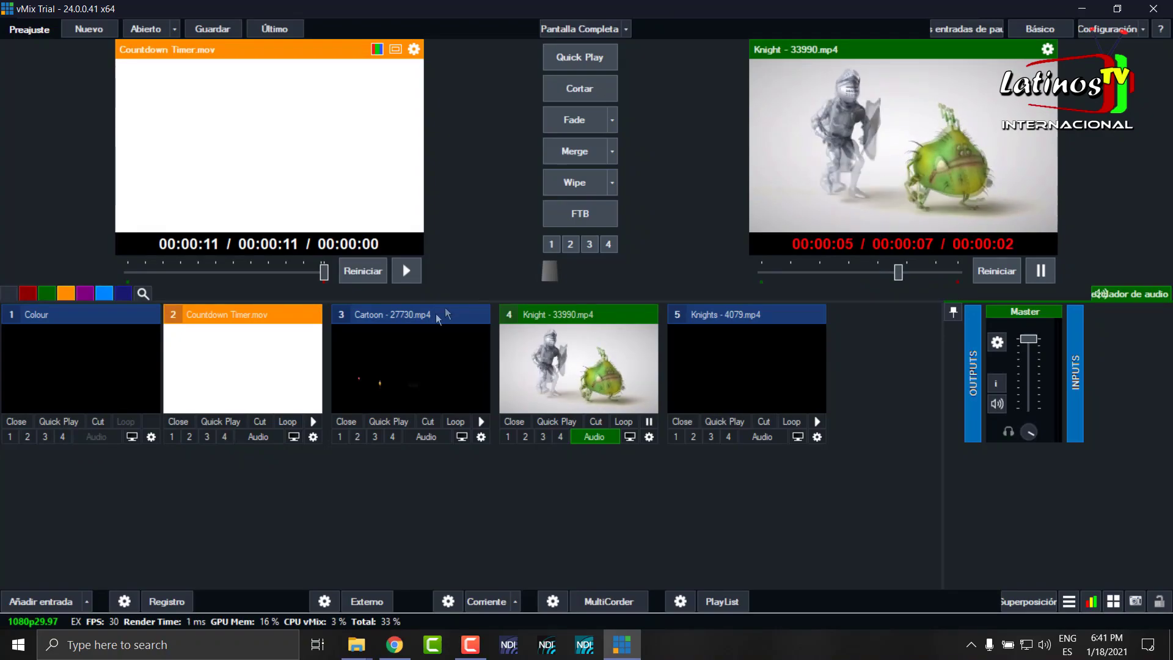
pyautogui.click(396, 360)
pyautogui.click(395, 360)
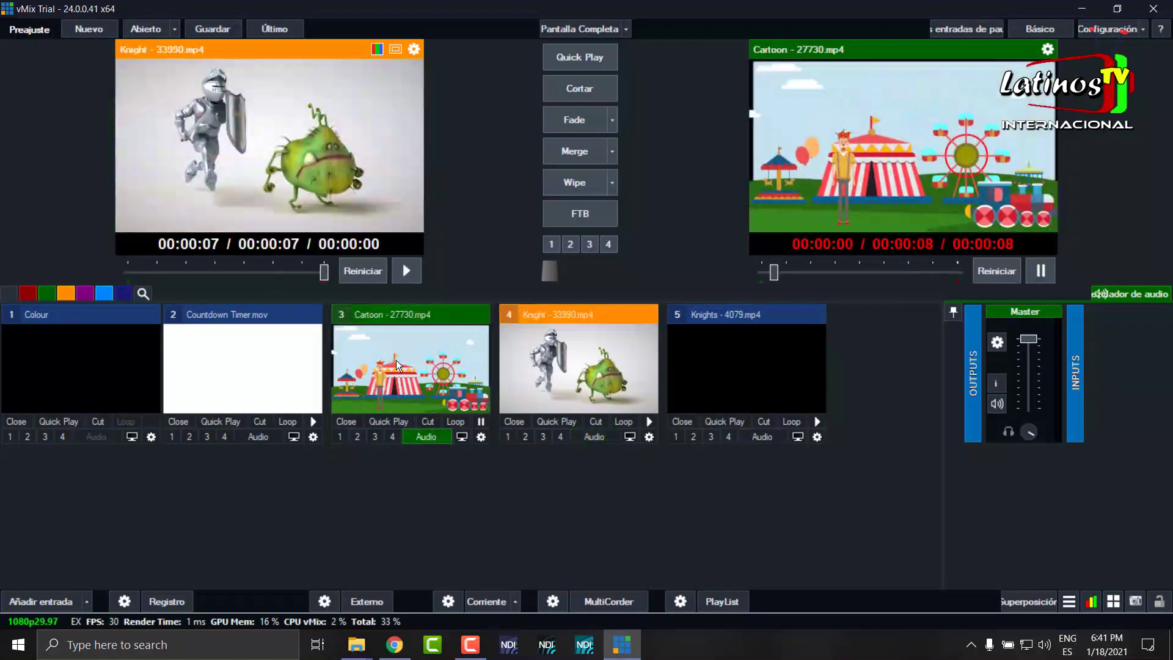